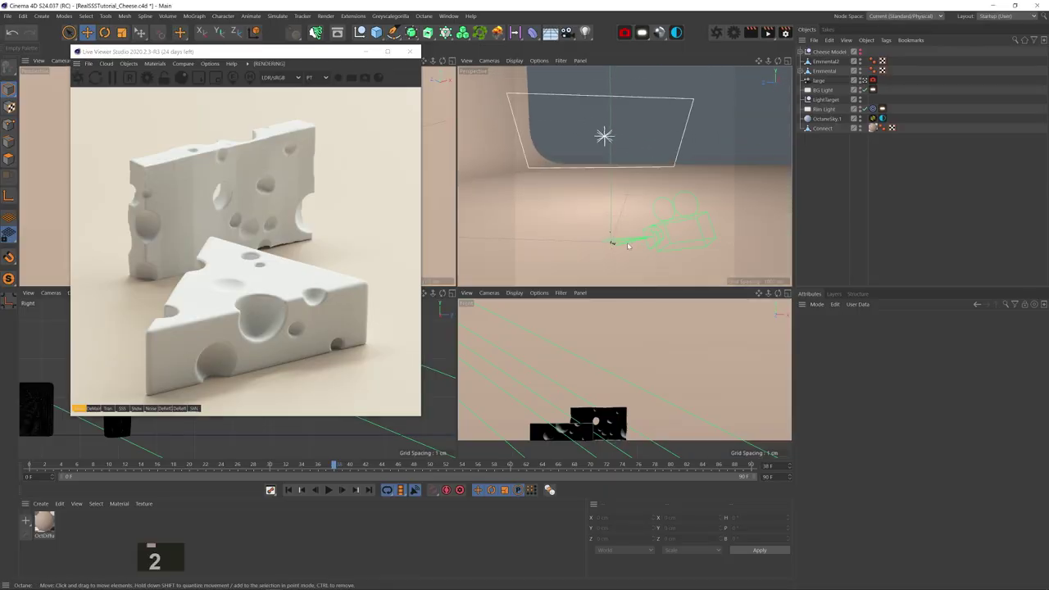
# Examine the studio scene and review the Octane kernel and camera imager settings
pyautogui.moveTo(623, 252); pyautogui.dragTo(580, 235)
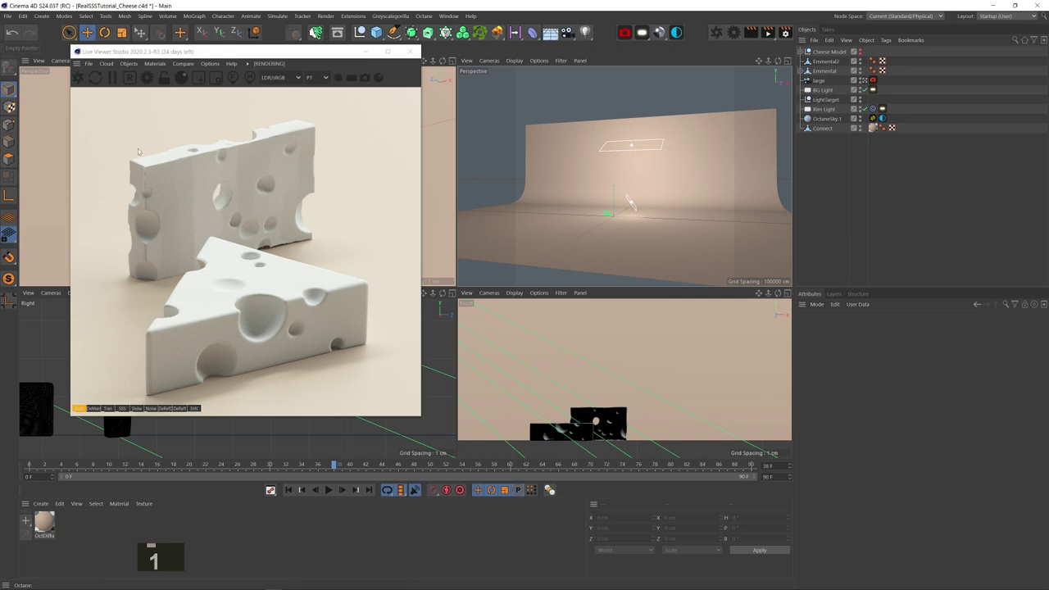
pyautogui.click(733, 33)
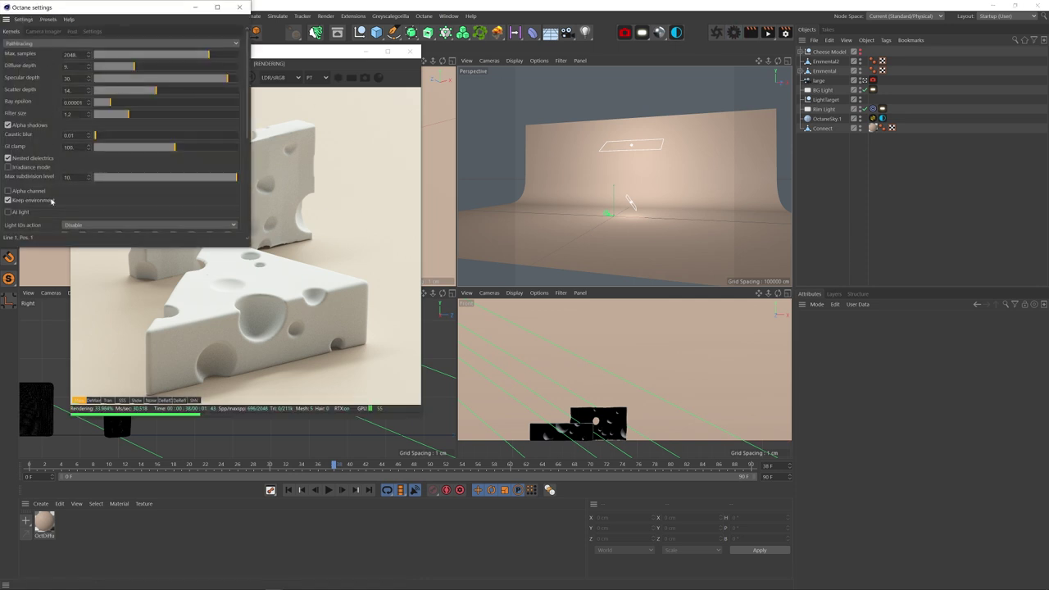
pyautogui.scroll(-5, 45, 201)
pyautogui.scroll(5, 33, 204)
pyautogui.click(43, 31)
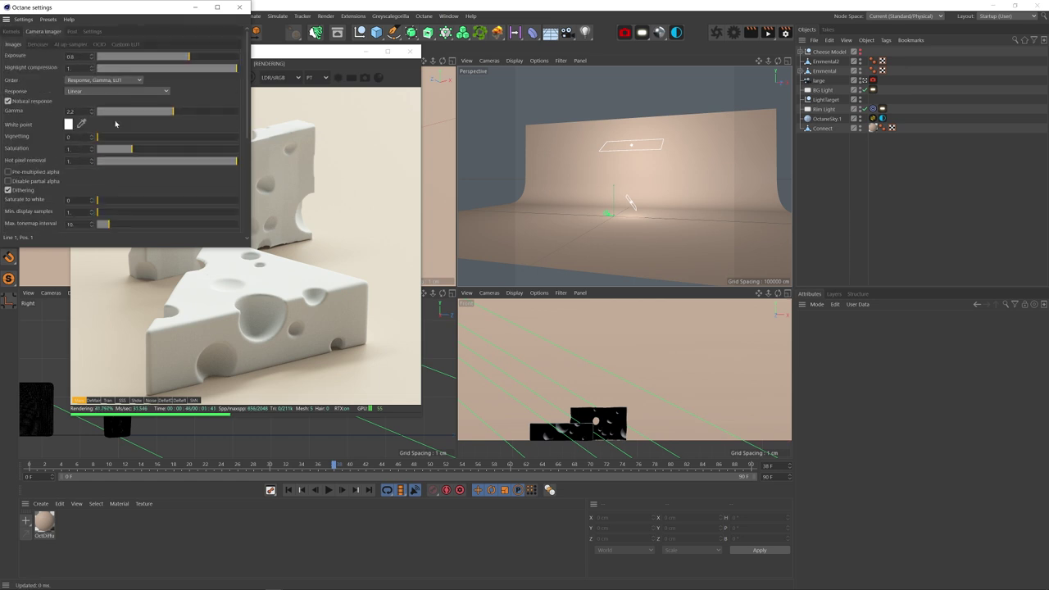
pyautogui.click(240, 7)
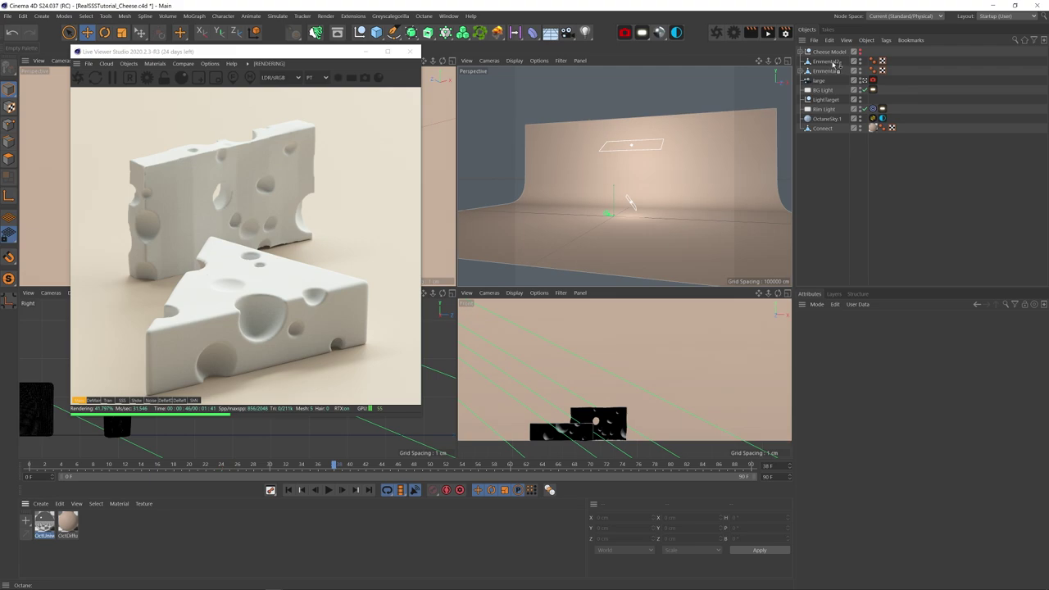
# Apply the Octane Universal material to both Emmental objects and set its BRDF model to GGX
pyautogui.moveTo(834, 65); pyautogui.dragTo(831, 62)
pyautogui.keyDown('ctrl'); pyautogui.keyDown('alt'); pyautogui.moveTo(892, 61); pyautogui.dragTo(892, 71); pyautogui.keyUp('alt'); pyautogui.keyUp('ctrl')
pyautogui.doubleClick(44, 522)
pyautogui.moveTo(174, 222); pyautogui.dragTo(561, 109)
pyautogui.click(494, 225)
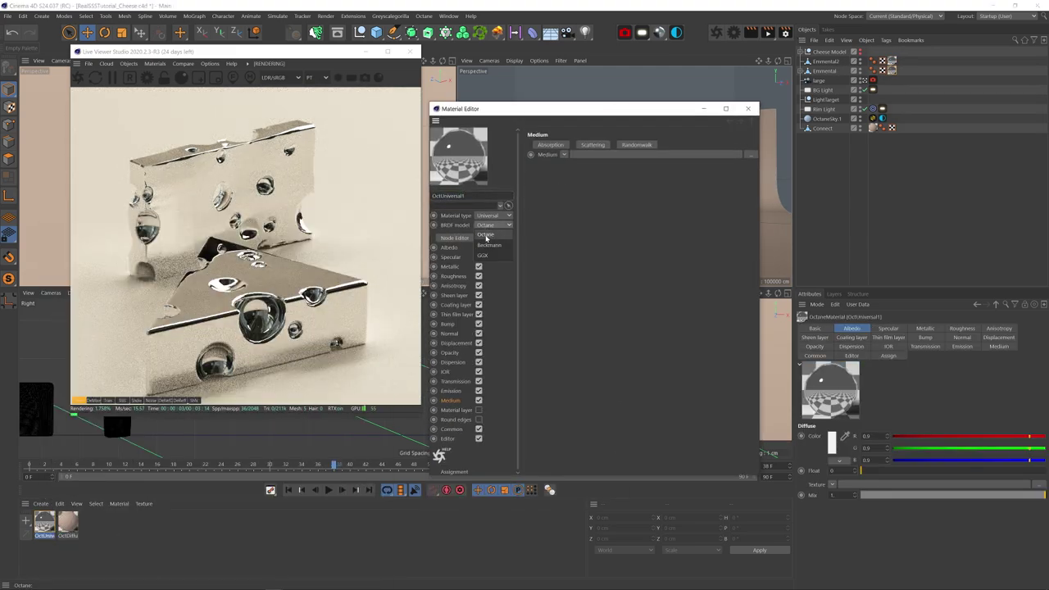
pyautogui.click(482, 255)
# Set the cheese material's albedo to black and its metallic amount to 0
pyautogui.click(449, 247)
pyautogui.click(540, 148)
pyautogui.moveTo(496, 171); pyautogui.dragTo(479, 182)
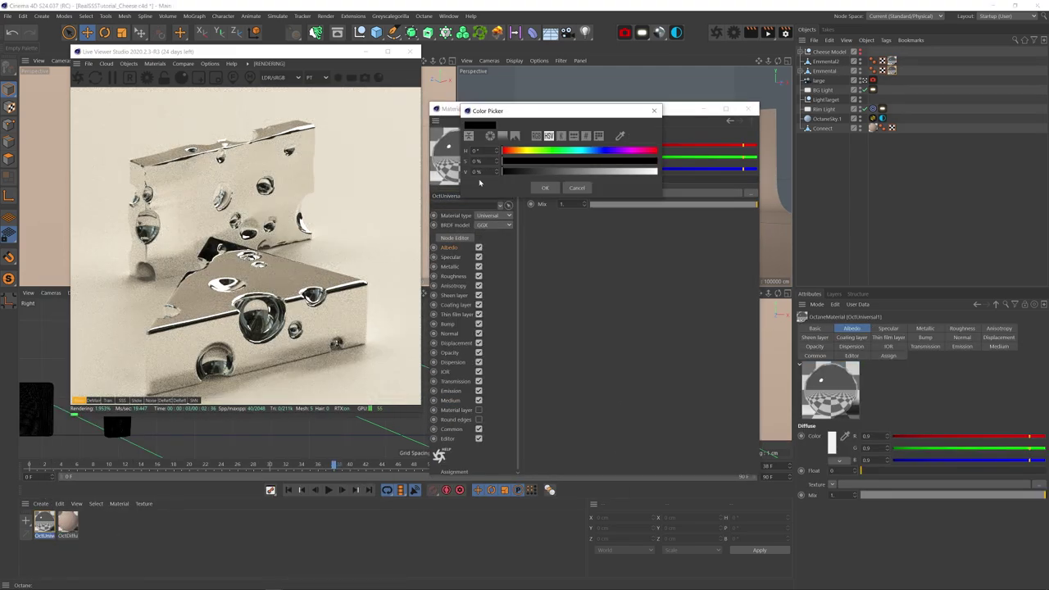
pyautogui.press('Return')
pyautogui.click(449, 266)
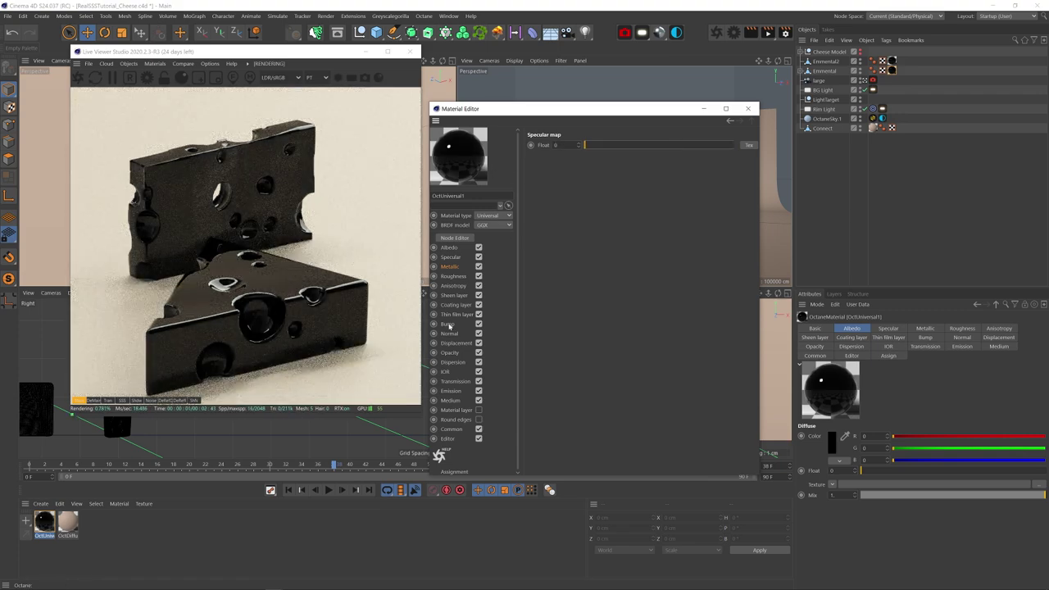
# Set the cheese material's roughness to 0.35 and its dielectric IOR to 1.42
pyautogui.click(453, 276)
pyautogui.doubleClick(561, 179)
pyautogui.write('0.35')
pyautogui.press('Return')
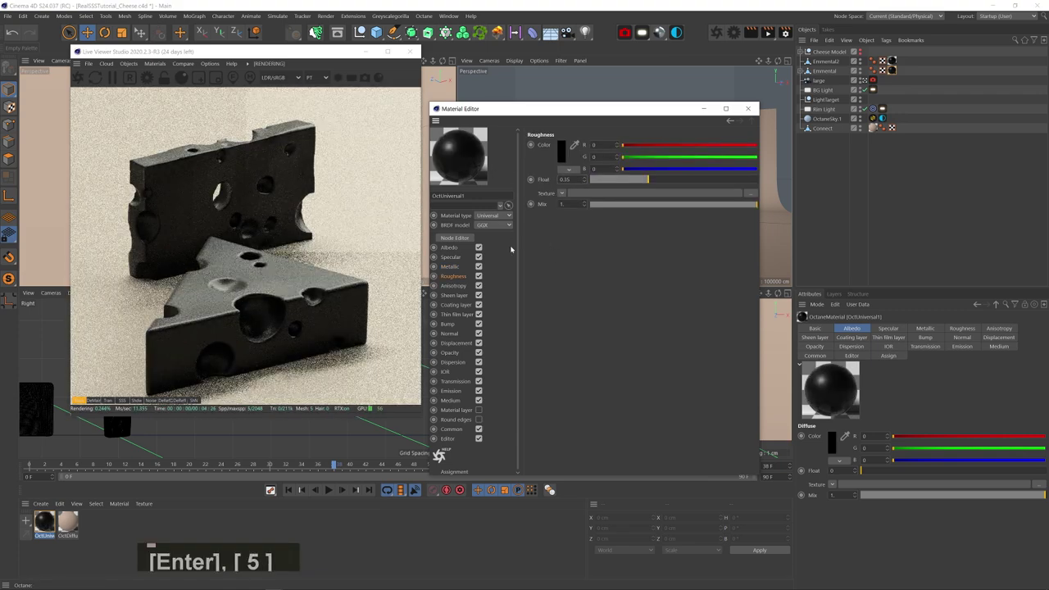
pyautogui.click(445, 371)
pyautogui.doubleClick(605, 145)
pyautogui.write('1.42')
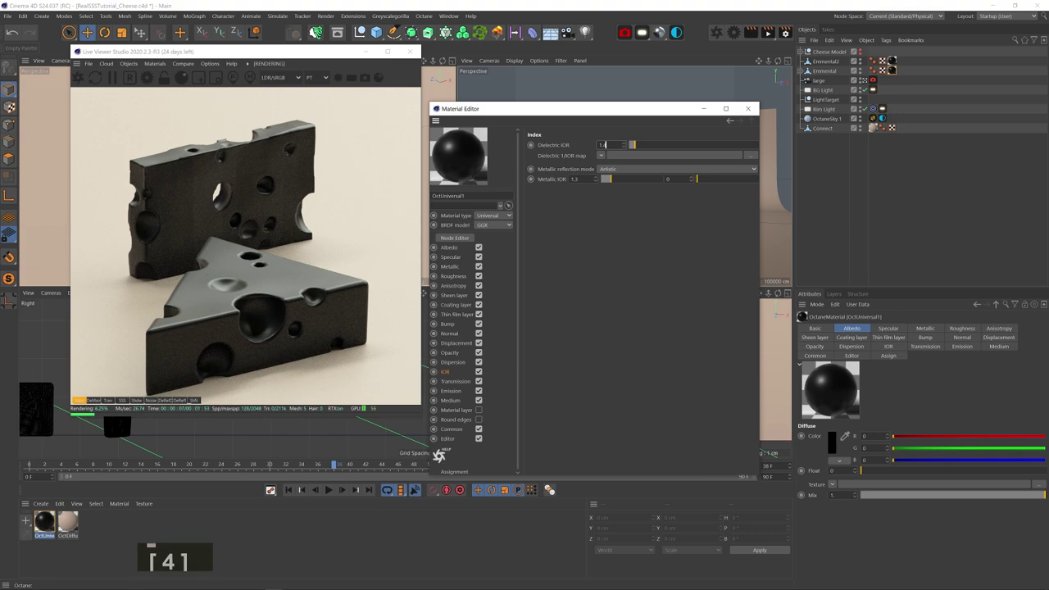
pyautogui.press('Return')
# Raise the material's transmission float to 1 and set the transmission type to Diffuse
pyautogui.click(452, 401)
pyautogui.click(456, 382)
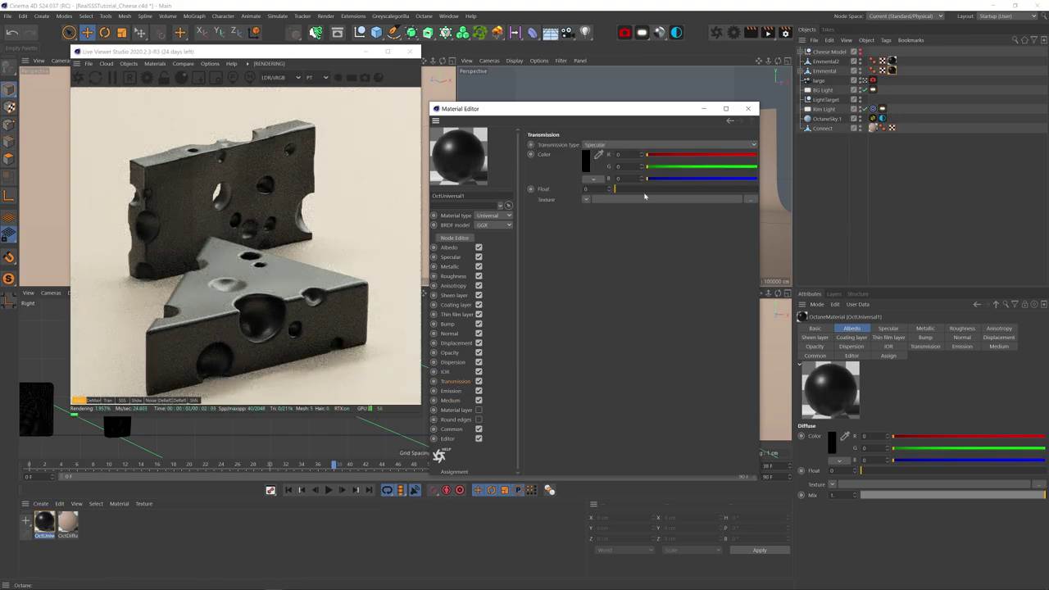
pyautogui.moveTo(644, 191); pyautogui.dragTo(758, 189)
pyautogui.click(609, 146)
pyautogui.click(594, 164)
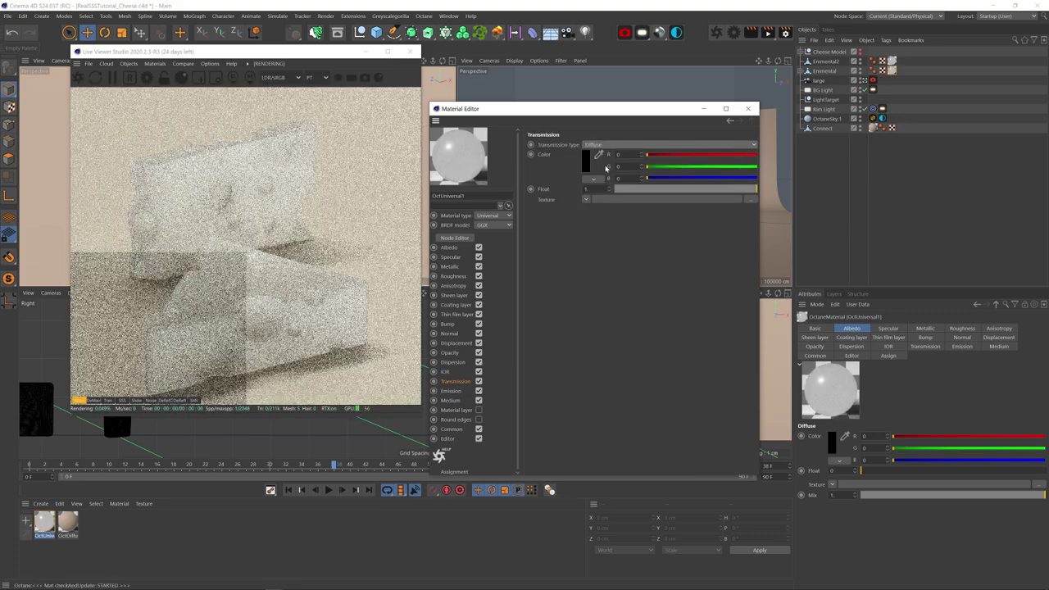
# Give the material a RandomWalk medium and lay out its medium node beside the material in the node editor
pyautogui.click(451, 400)
pyautogui.click(631, 147)
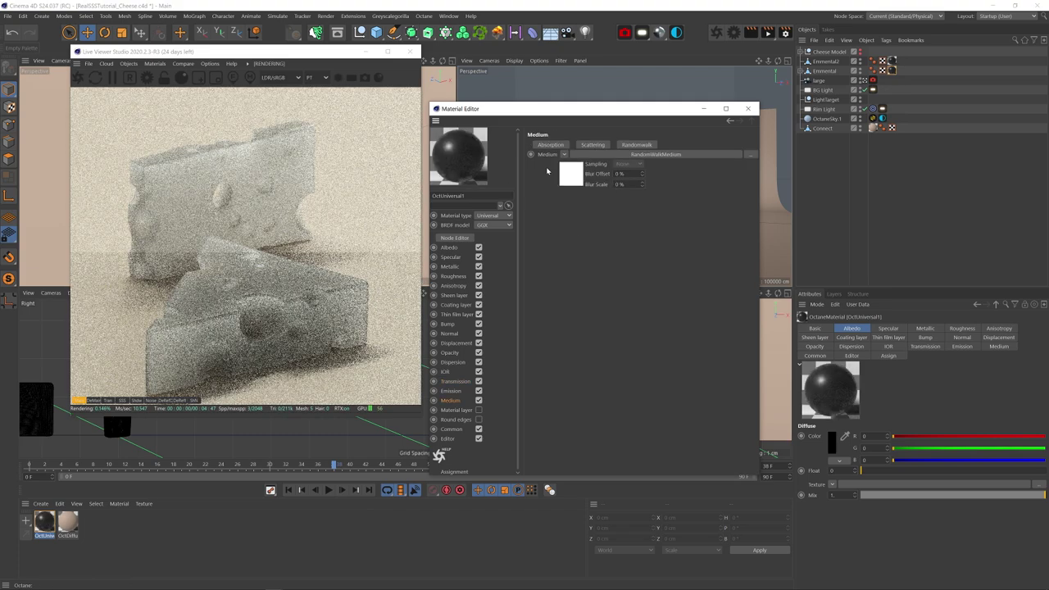
pyautogui.click(454, 238)
pyautogui.moveTo(492, 188); pyautogui.dragTo(575, 150)
pyautogui.moveTo(605, 206); pyautogui.dragTo(606, 404)
pyautogui.moveTo(606, 404); pyautogui.dragTo(635, 341, button='middle')
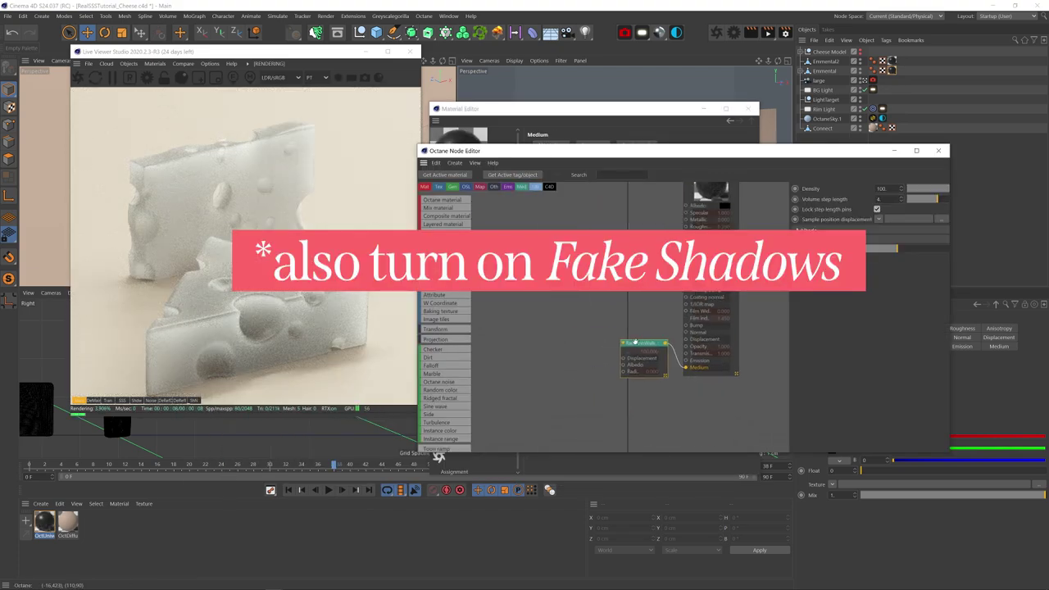
# Feed RGB Spectrum nodes into the RandomWalk medium's Albedo and Radius inputs, with pale cream for the radius, and save the scene
pyautogui.moveTo(446, 271); pyautogui.dragTo(623, 363)
pyautogui.click(820, 215)
pyautogui.click(780, 216)
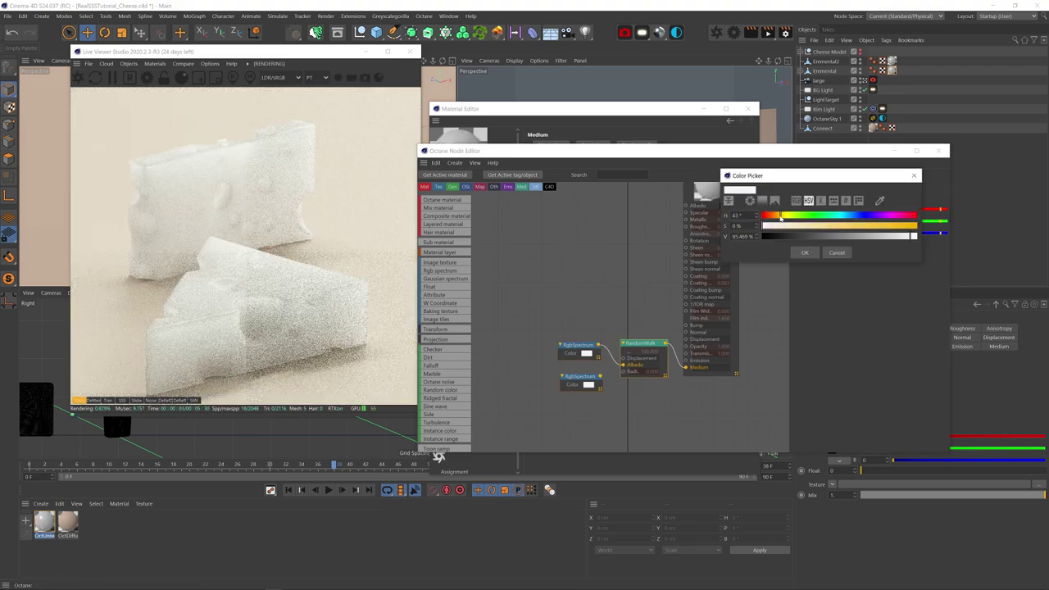
pyautogui.click(804, 252)
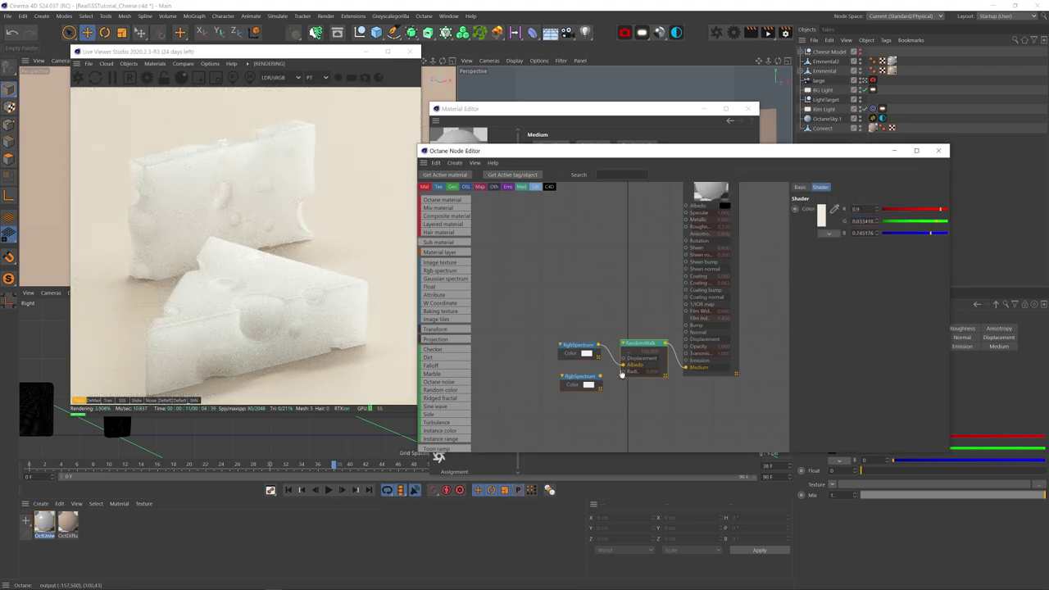
pyautogui.moveTo(625, 375); pyautogui.dragTo(623, 371)
pyautogui.hotkey('ctrl', 's')
# Change the RandomWalk radius colour to orange, with hue about 29° and saturation about 60%
pyautogui.click(821, 214)
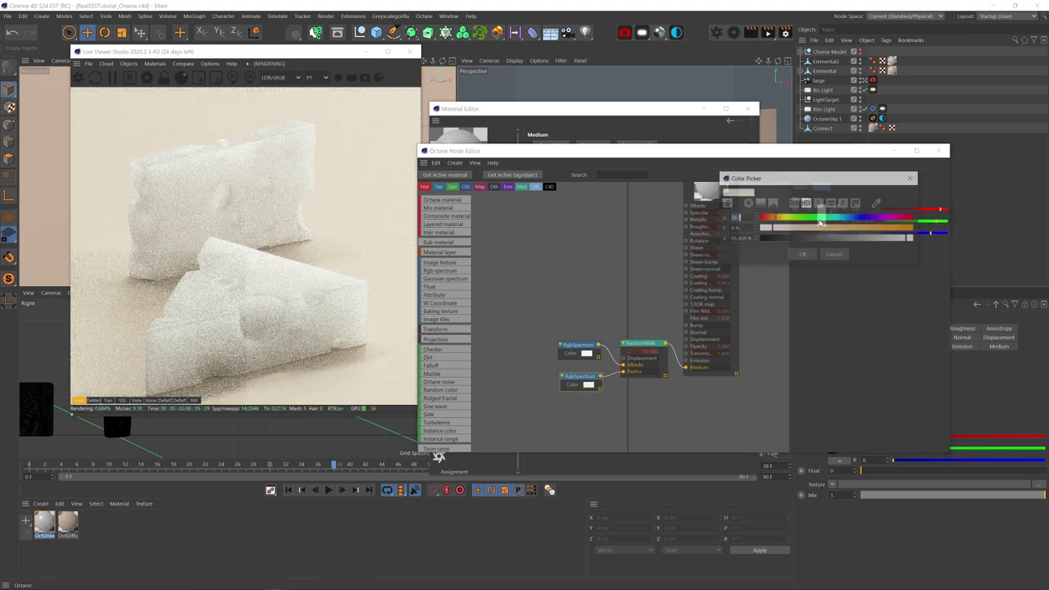
pyautogui.click(772, 219)
pyautogui.moveTo(772, 229); pyautogui.dragTo(858, 228)
pyautogui.click(800, 254)
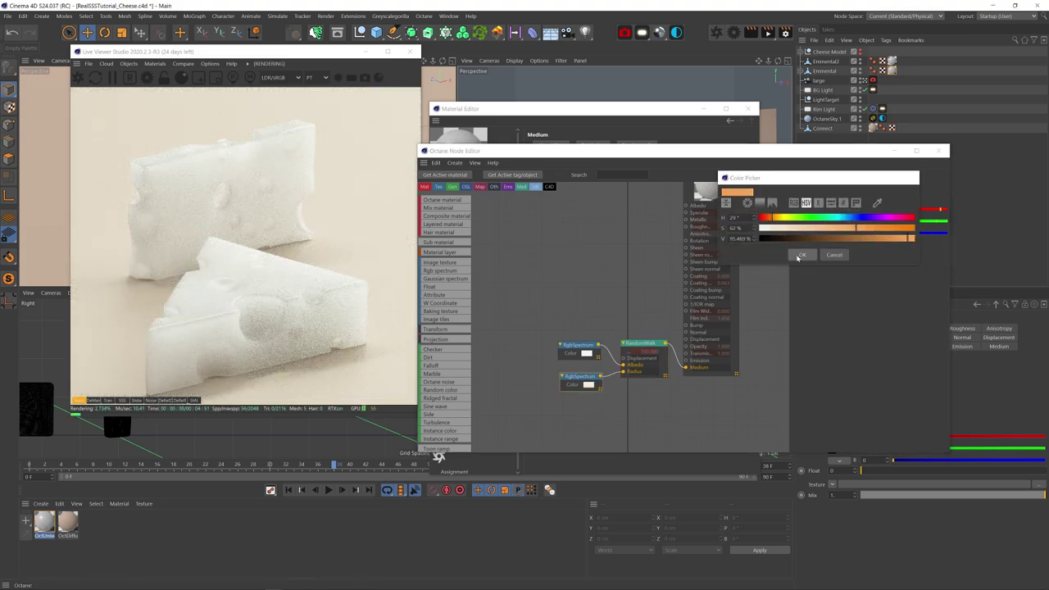
# Set the RandomWalk density to 400 and tint its albedo warm cream, about R 0.9, G 0.778, B 0.591
pyautogui.click(639, 343)
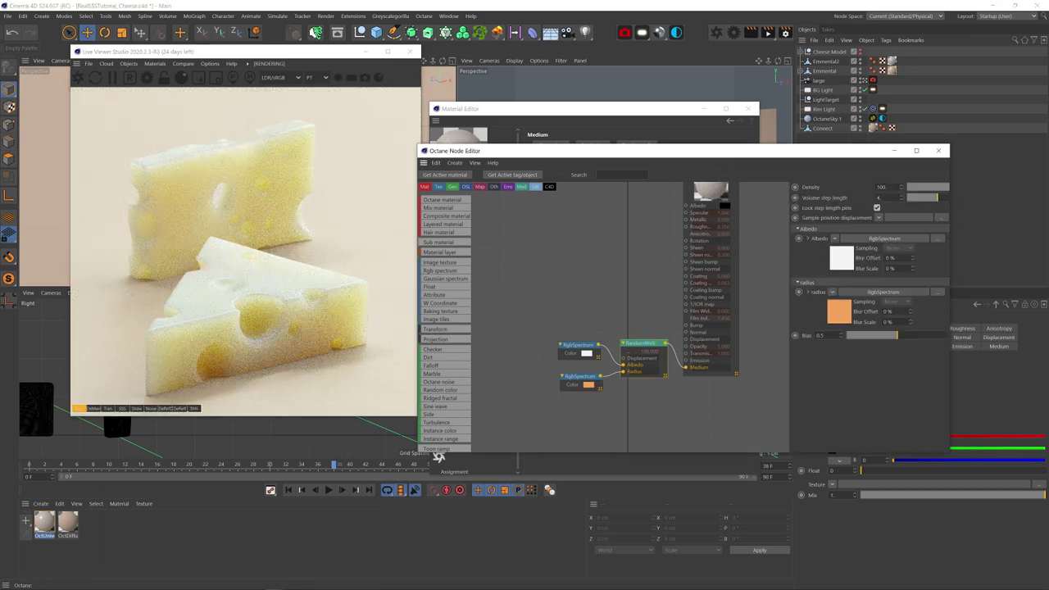
pyautogui.moveTo(888, 188); pyautogui.dragTo(855, 190)
pyautogui.write('400')
pyautogui.press('Return')
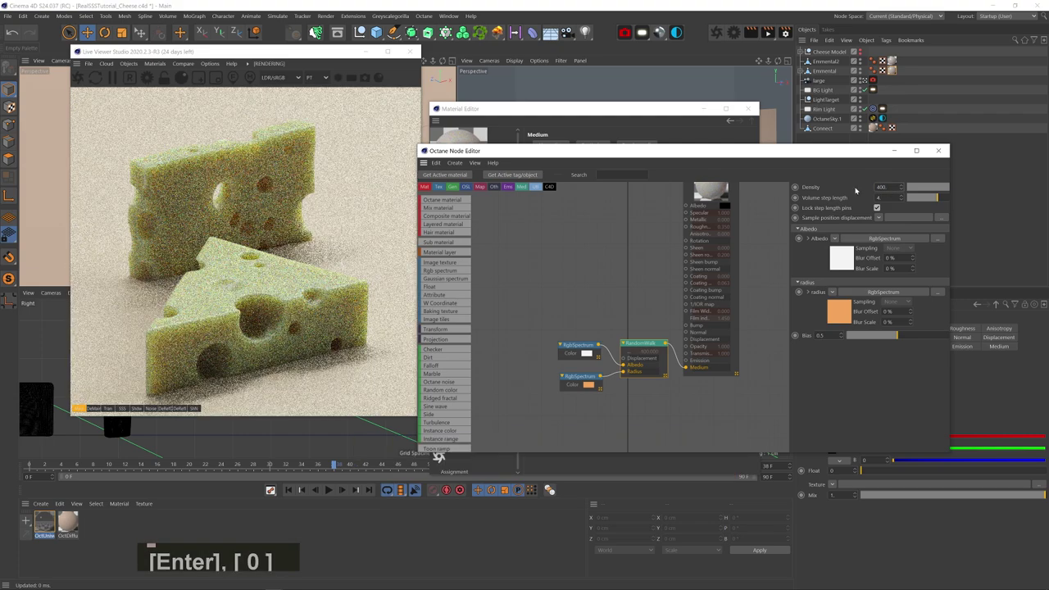
pyautogui.click(837, 259)
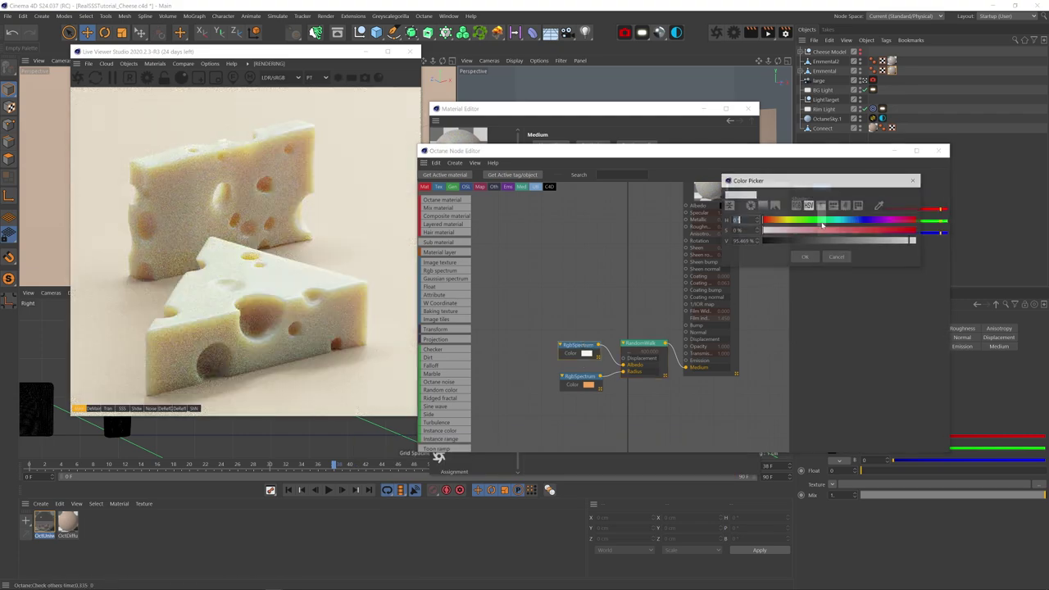
pyautogui.click(804, 257)
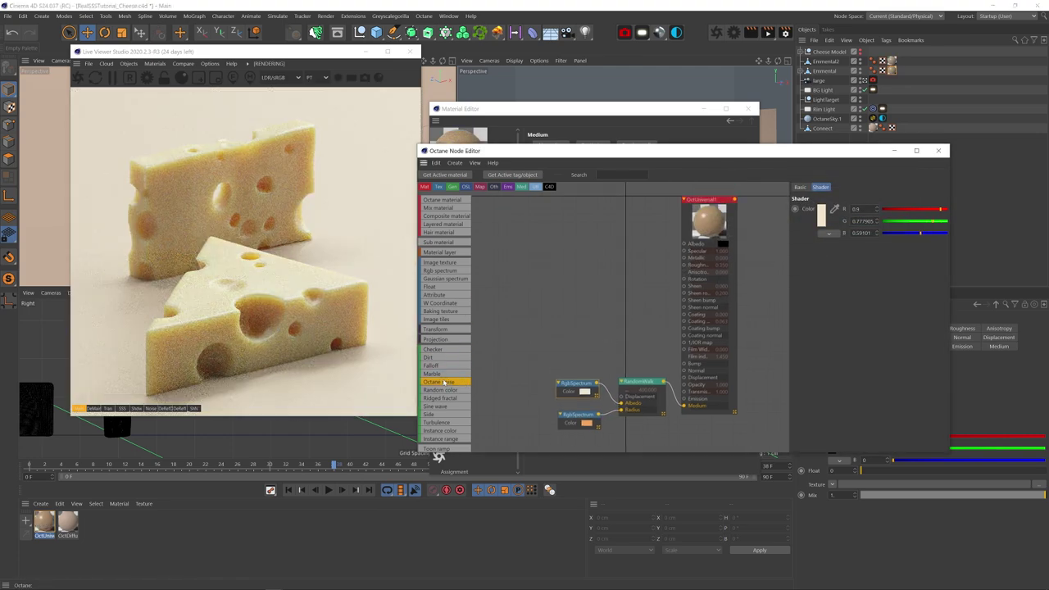
# Add an Octane Noise node with a Transform node and a texture projection set to XYZ to UVW
pyautogui.moveTo(443, 382); pyautogui.dragTo(577, 253)
pyautogui.click(819, 270)
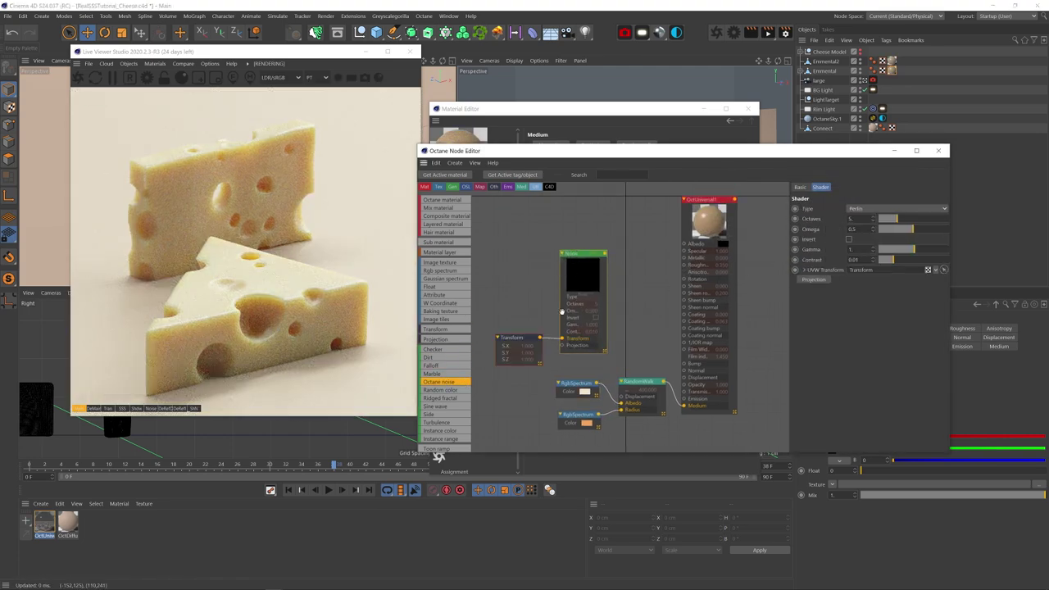
pyautogui.moveTo(516, 336); pyautogui.dragTo(514, 313)
pyautogui.click(580, 272)
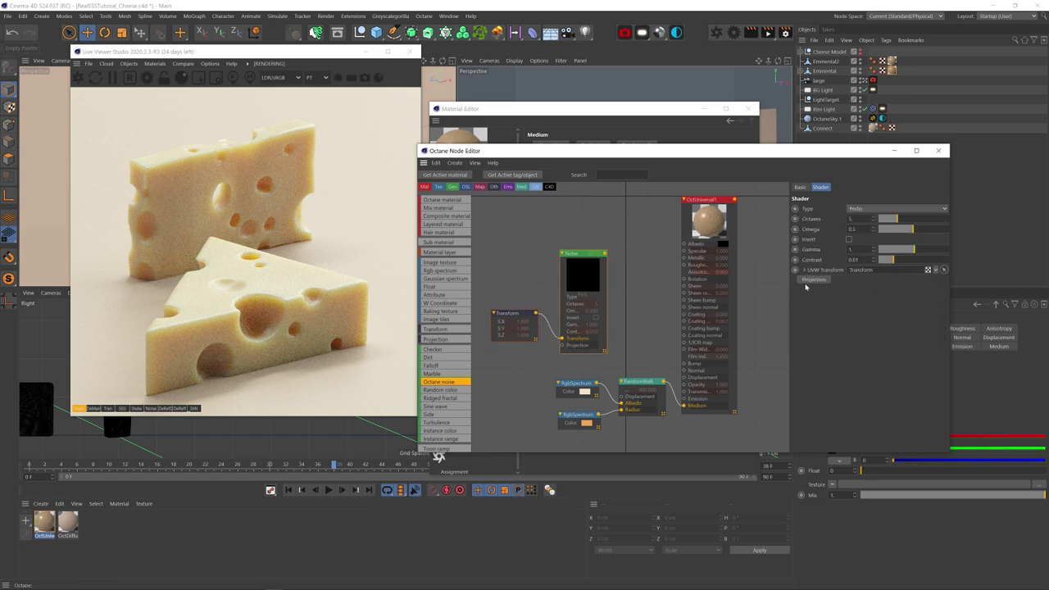
pyautogui.click(811, 281)
pyautogui.click(504, 350)
pyautogui.click(880, 208)
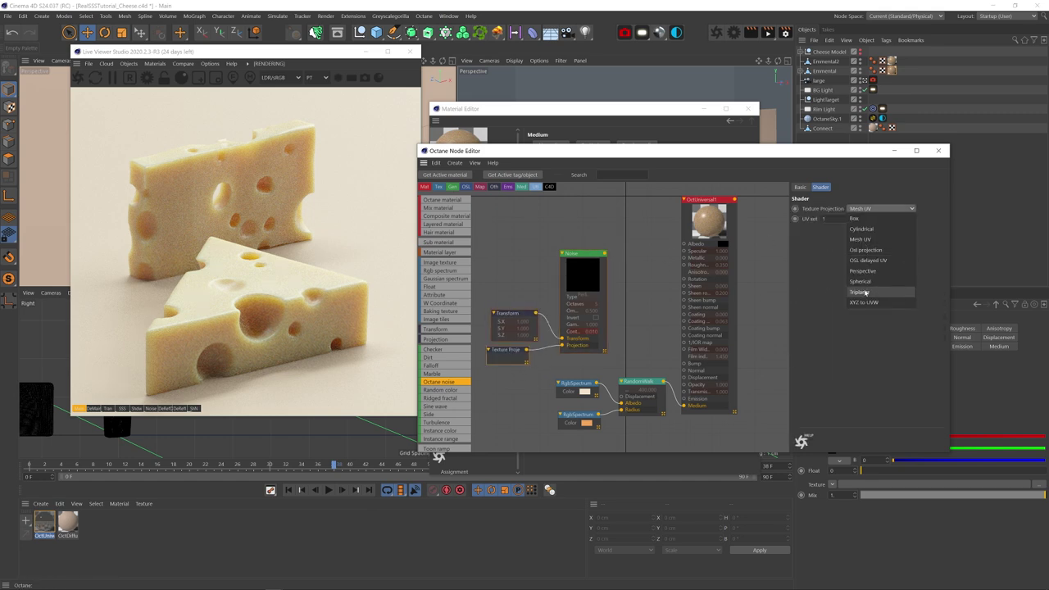
pyautogui.click(862, 303)
# Connect the noise to the material's Bump input and solo the Noise node in the live render
pyautogui.moveTo(606, 257); pyautogui.dragTo(685, 364)
pyautogui.rightClick(582, 271)
pyautogui.click(605, 280)
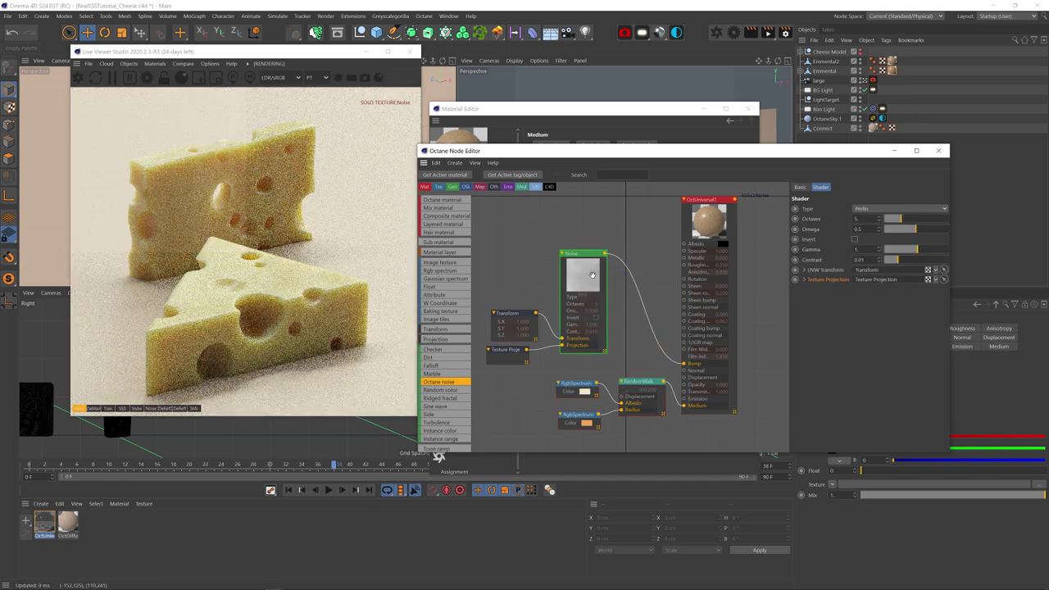
# Stretch the noise with an X and Z scale of about 0.067, a Z rotation of about 131° and a reduced Y scale
pyautogui.click(514, 349)
pyautogui.click(516, 316)
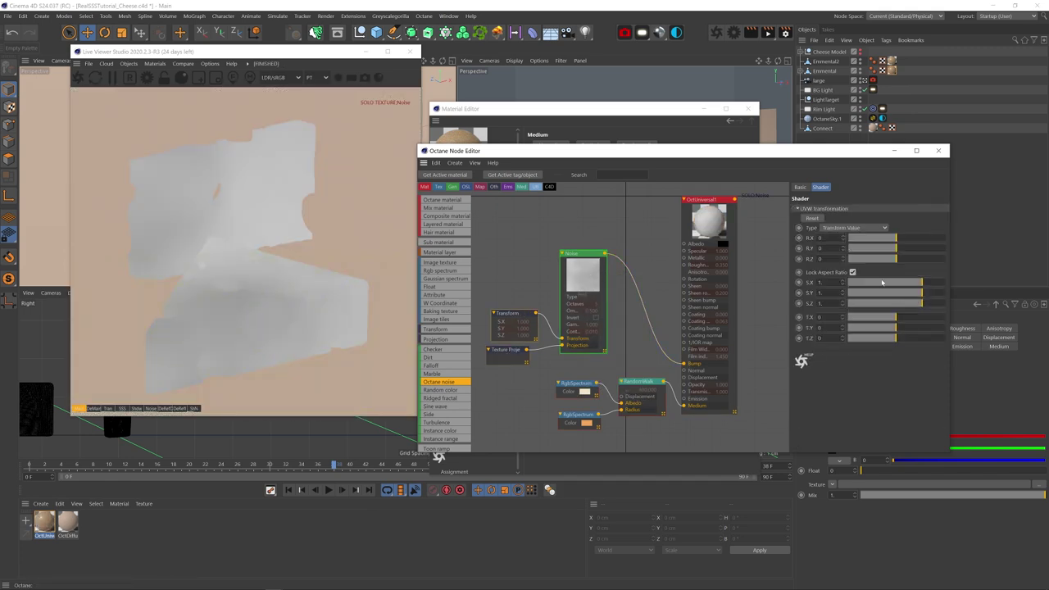
pyautogui.moveTo(907, 282); pyautogui.dragTo(893, 304)
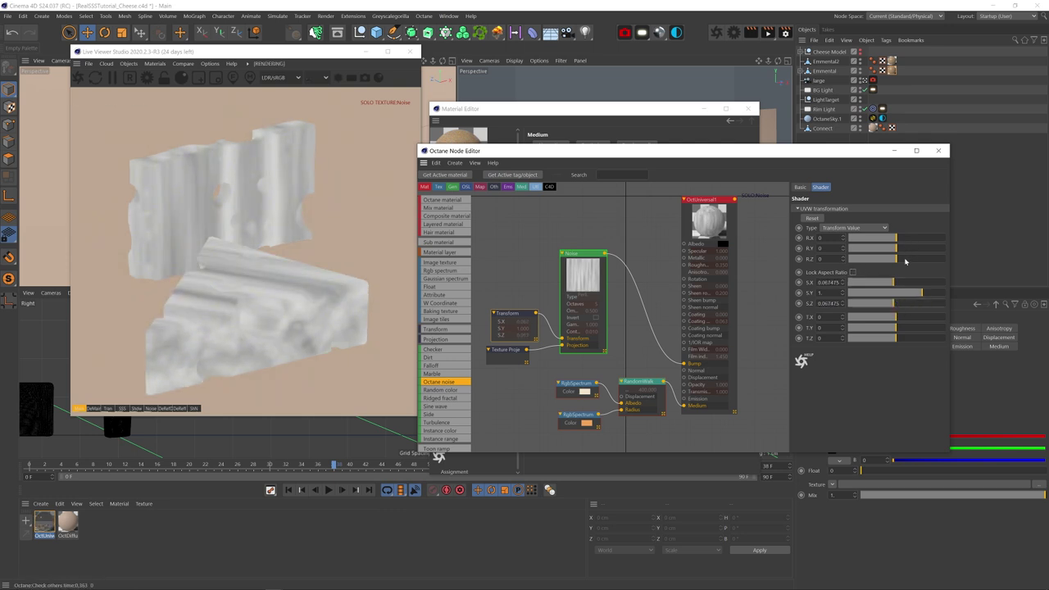
pyautogui.moveTo(905, 261); pyautogui.dragTo(914, 258)
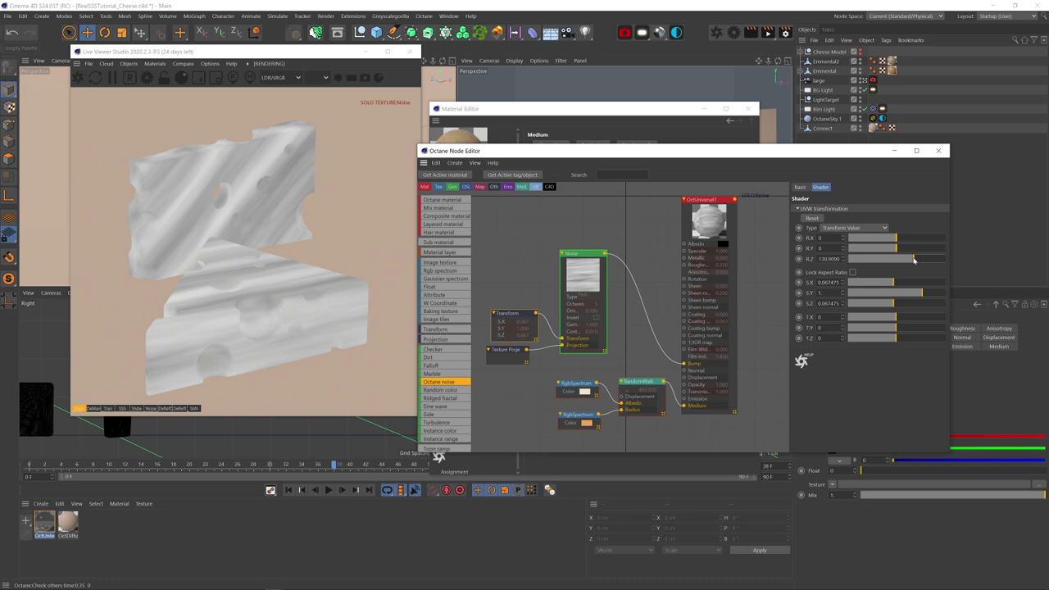
pyautogui.moveTo(919, 296); pyautogui.dragTo(909, 295)
# Set the noise type to Chips, raise its contrast and lower its gamma to about 0.36
pyautogui.click(590, 254)
pyautogui.click(893, 209)
pyautogui.click(887, 251)
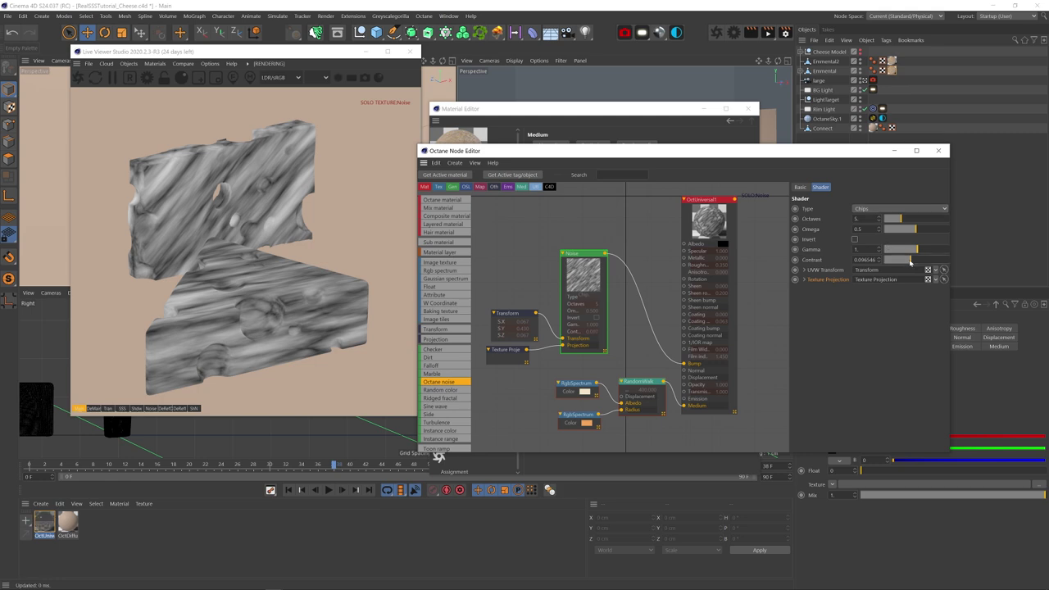
pyautogui.moveTo(916, 250); pyautogui.dragTo(909, 293)
# Shrink the noise with its aspect ratio locked, and set Octaves to 6, Omega to about 0.63 and Contrast to about 12.1
pyautogui.click(518, 313)
pyautogui.click(853, 272)
pyautogui.click(615, 295)
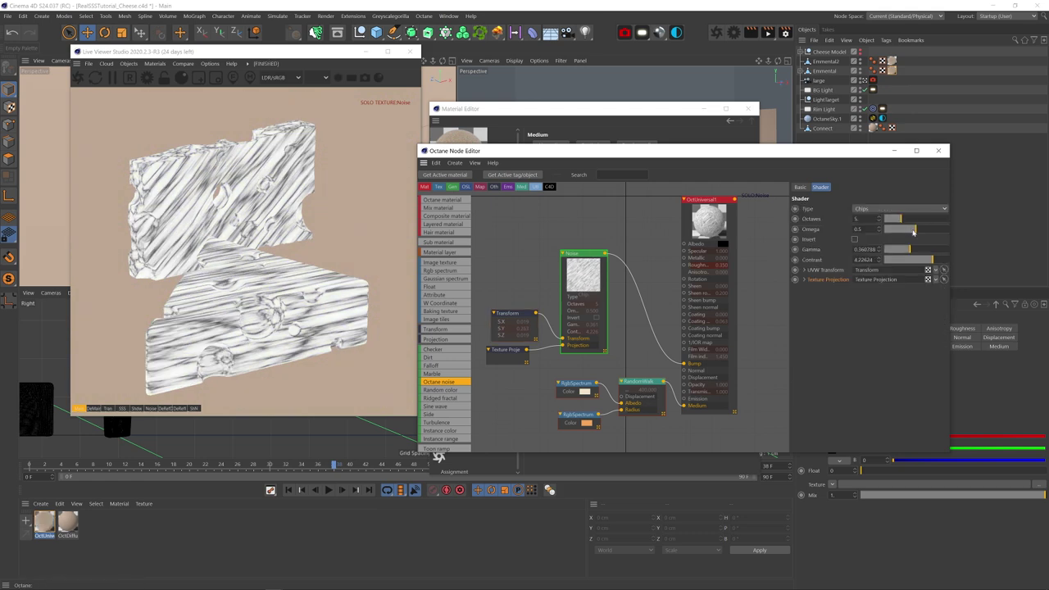
# Insert an Octane Gradient between the noise and the bump, with its black knot set to 49% value and its white knot to 50%
pyautogui.scroll(-3, 447, 368)
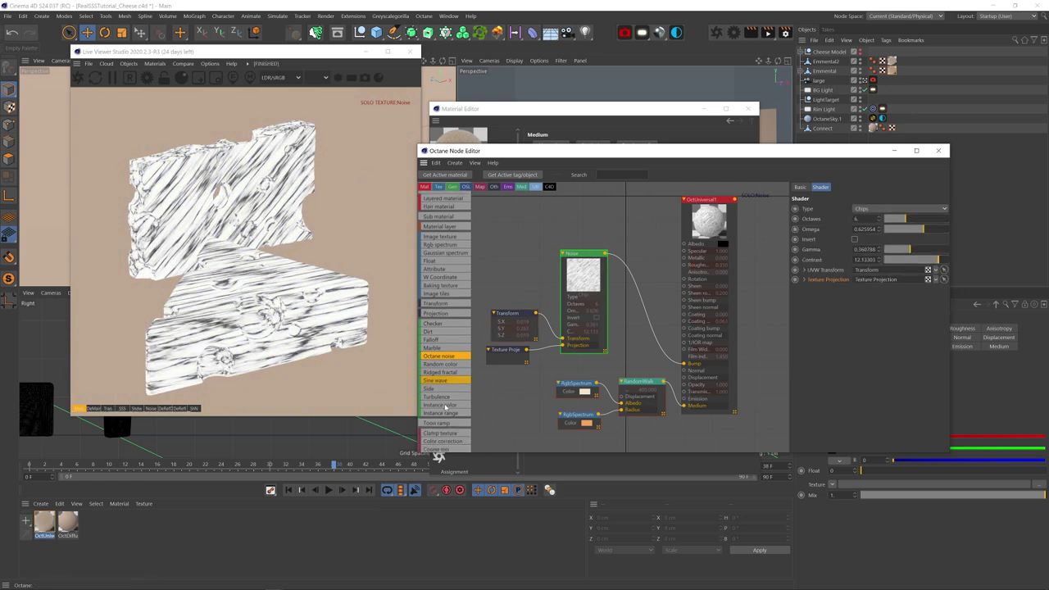
pyautogui.moveTo(442, 423); pyautogui.dragTo(640, 337)
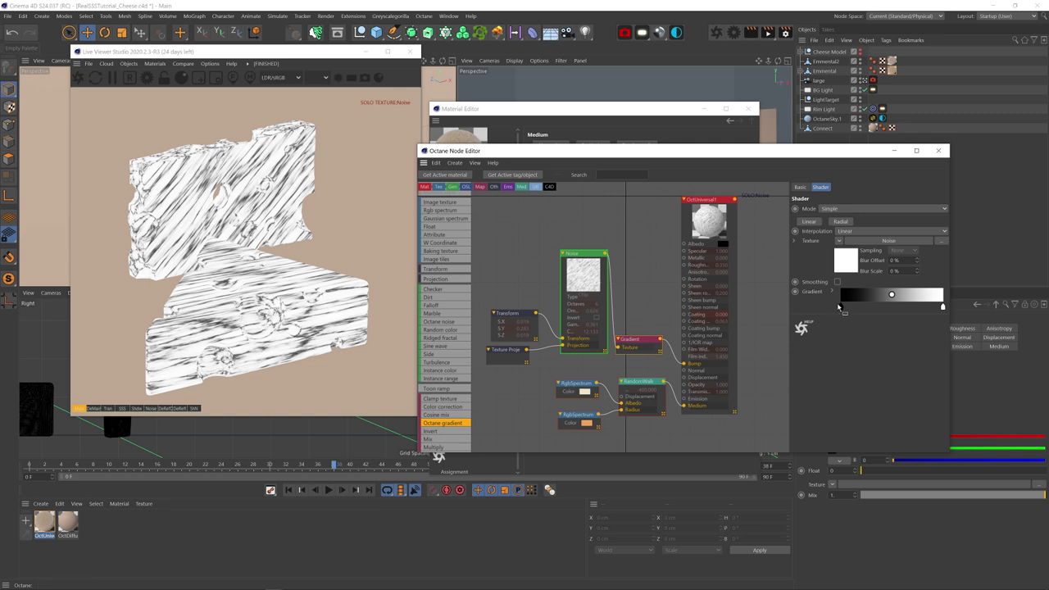
pyautogui.doubleClick(839, 306)
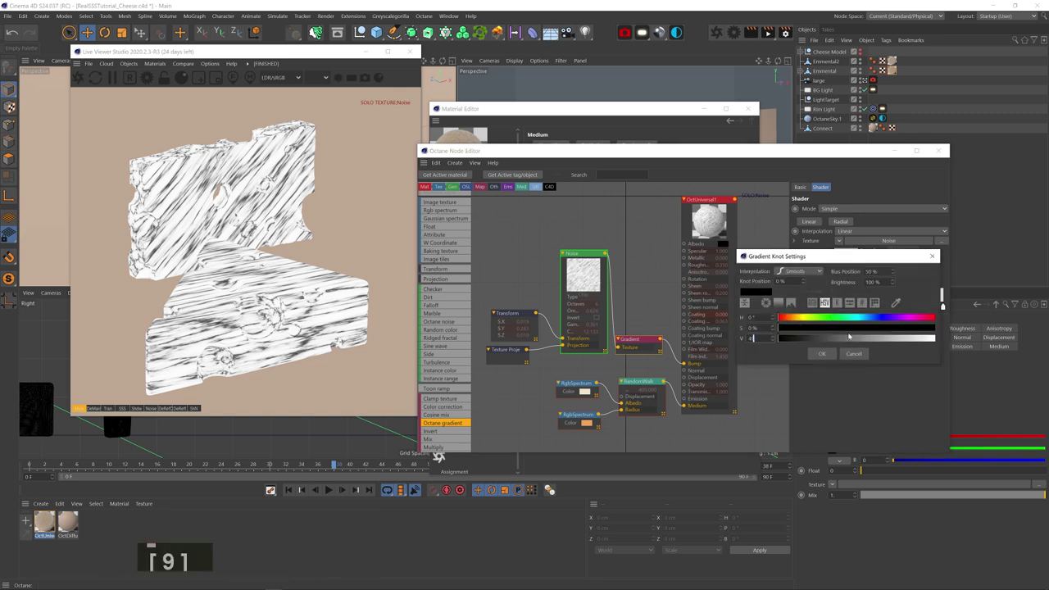
pyautogui.press('Return')
pyautogui.doubleClick(943, 306)
pyautogui.moveTo(870, 335); pyautogui.dragTo(725, 327)
pyautogui.write('50')
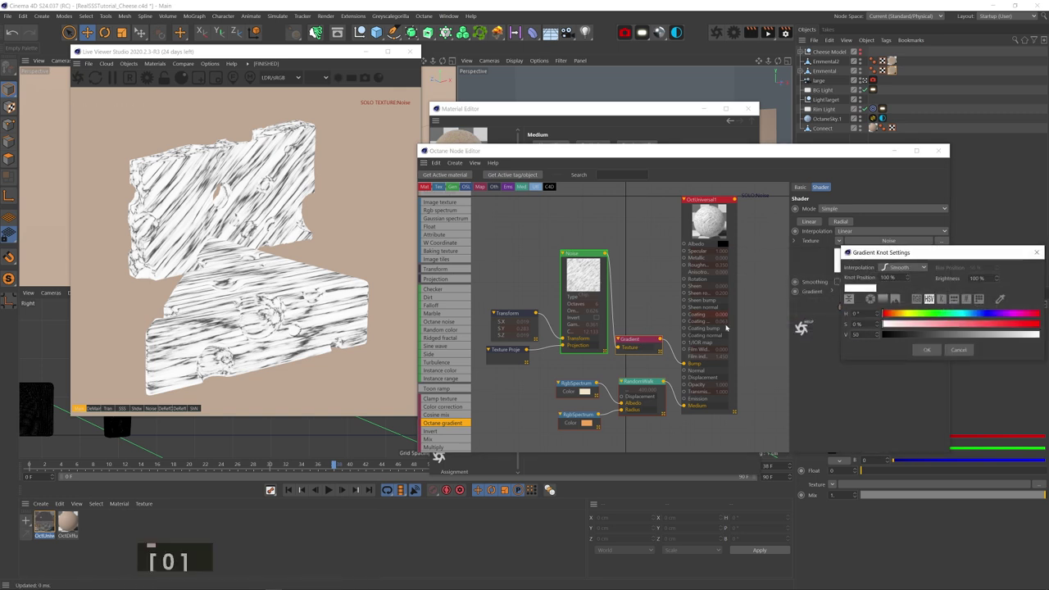
pyautogui.press('Return')
# Turn off the solo preview of the noise node and save the project
pyautogui.rightClick(576, 270)
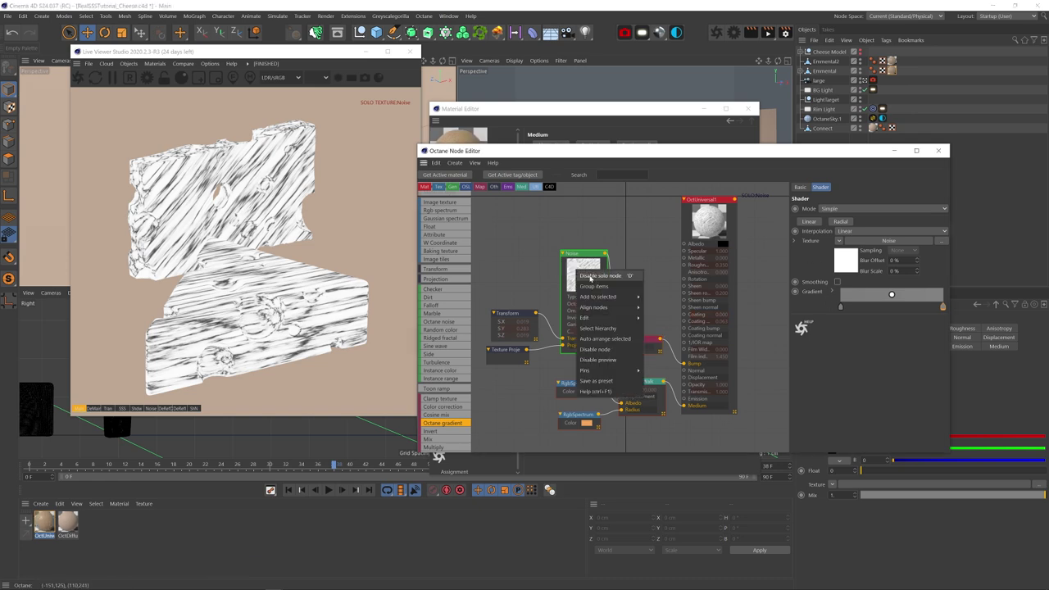
pyautogui.click(588, 277)
pyautogui.hotkey('ctrl', 's')
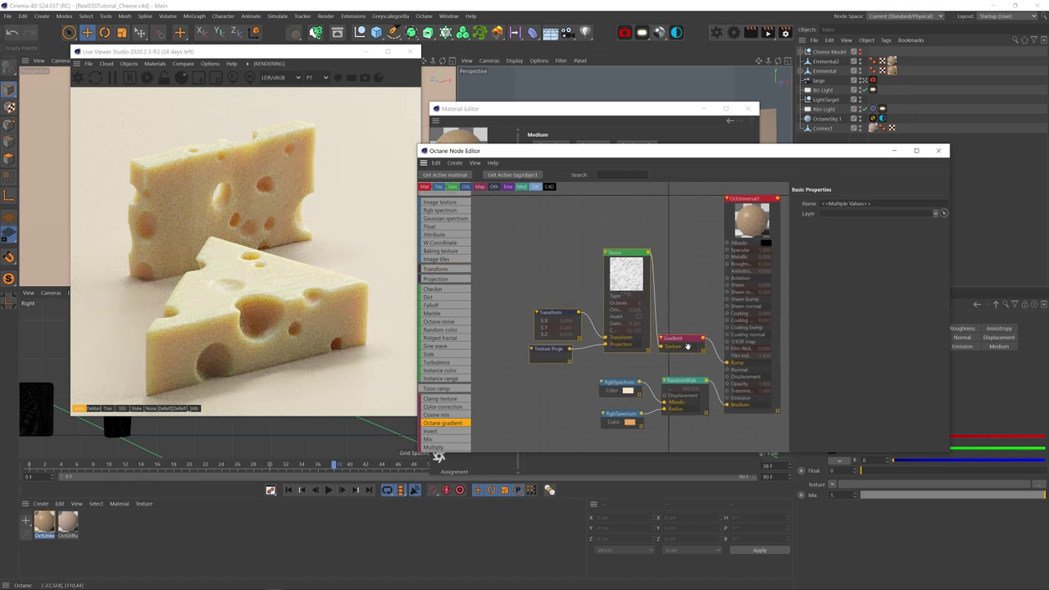
# Add a Dirt node to the material's Albedo, with Strength 10, Radius about 2.15 cm and Tolerance 0.3
pyautogui.moveTo(686, 344); pyautogui.dragTo(686, 351)
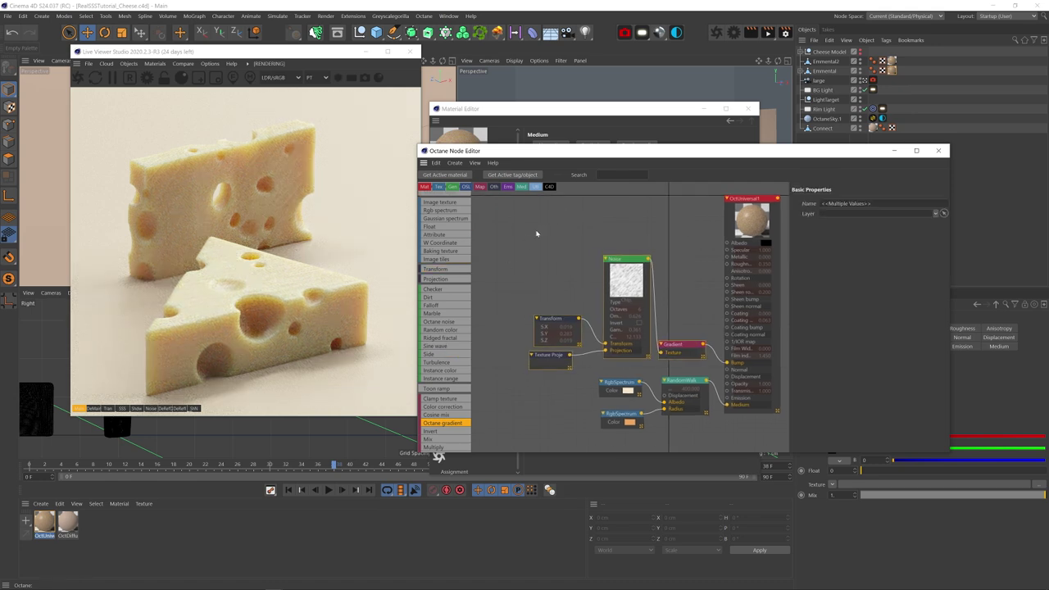
pyautogui.moveTo(537, 234); pyautogui.dragTo(529, 265, button='middle')
pyautogui.moveTo(443, 296); pyautogui.dragTo(615, 219)
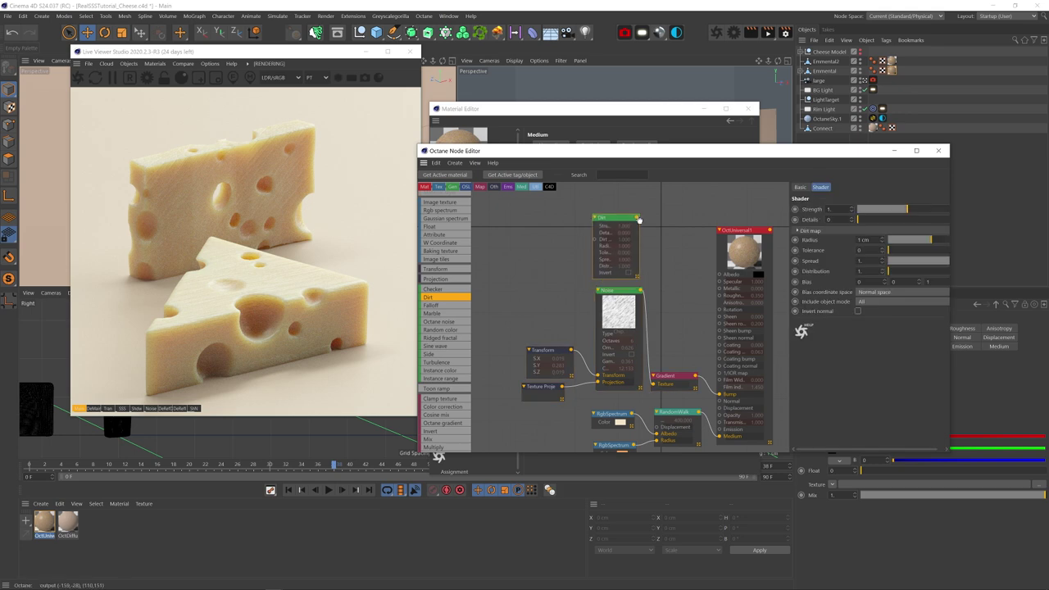
pyautogui.moveTo(721, 277); pyautogui.dragTo(719, 275)
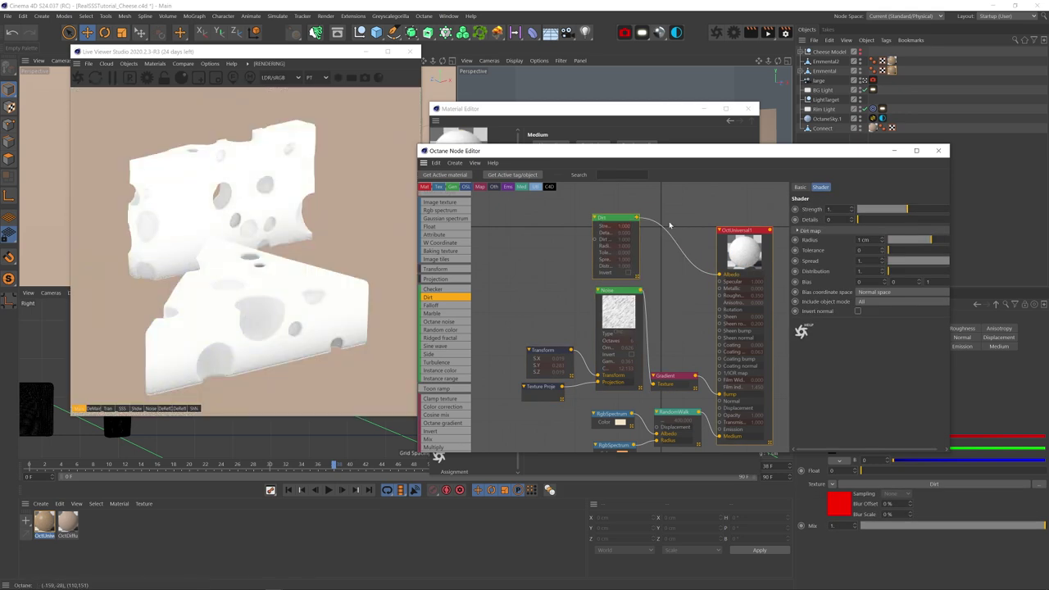
pyautogui.moveTo(931, 215); pyautogui.dragTo(995, 211)
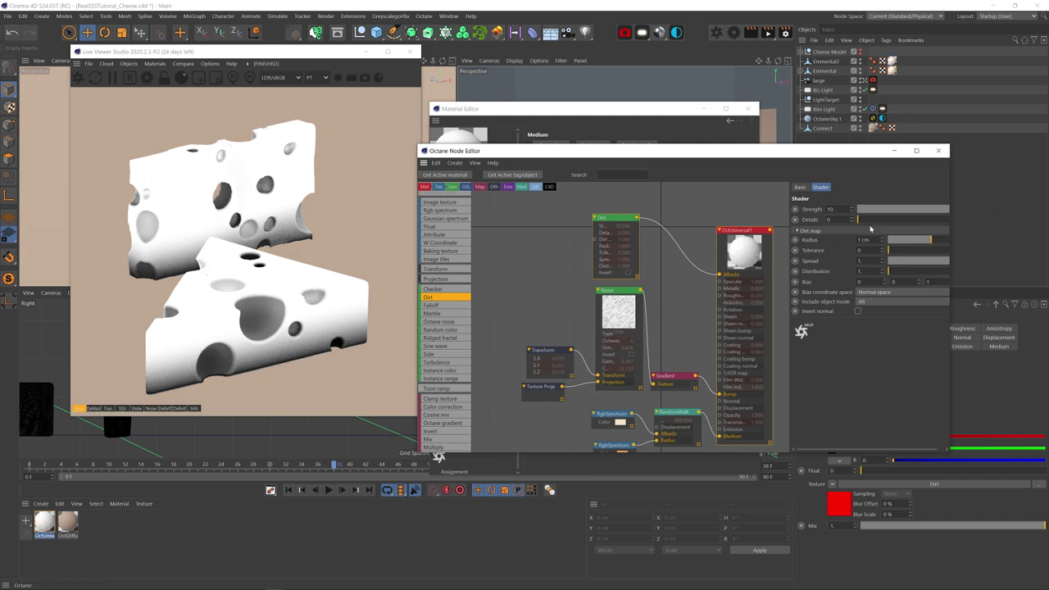
pyautogui.moveTo(936, 244); pyautogui.dragTo(951, 247)
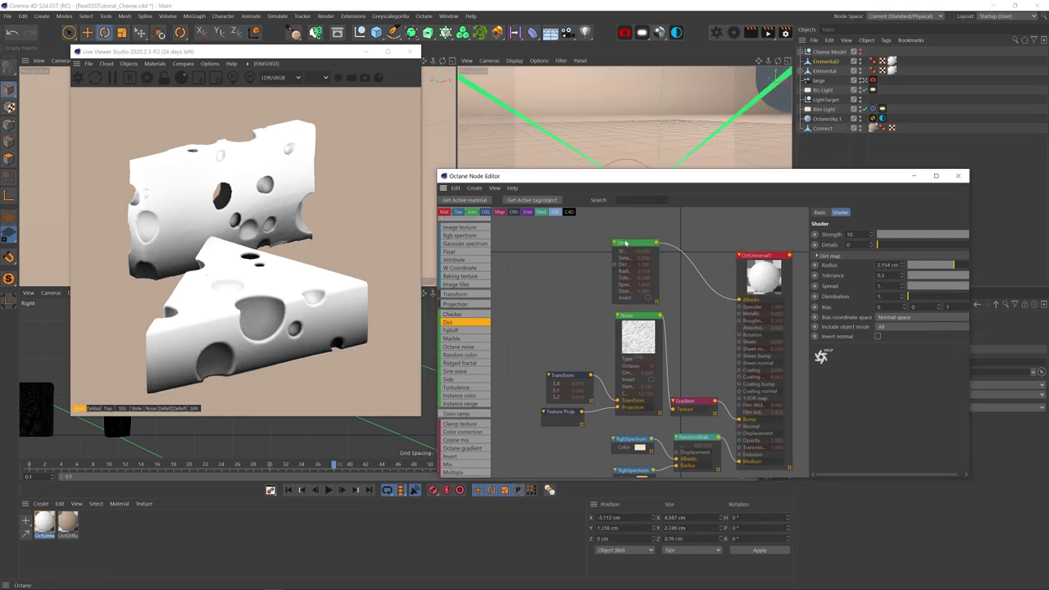
# Add a Multiply node combining the noise with the dirt, and feed it into the Gradient's Texture input
pyautogui.moveTo(632, 243); pyautogui.dragTo(609, 244)
pyautogui.moveTo(533, 387); pyautogui.dragTo(472, 386)
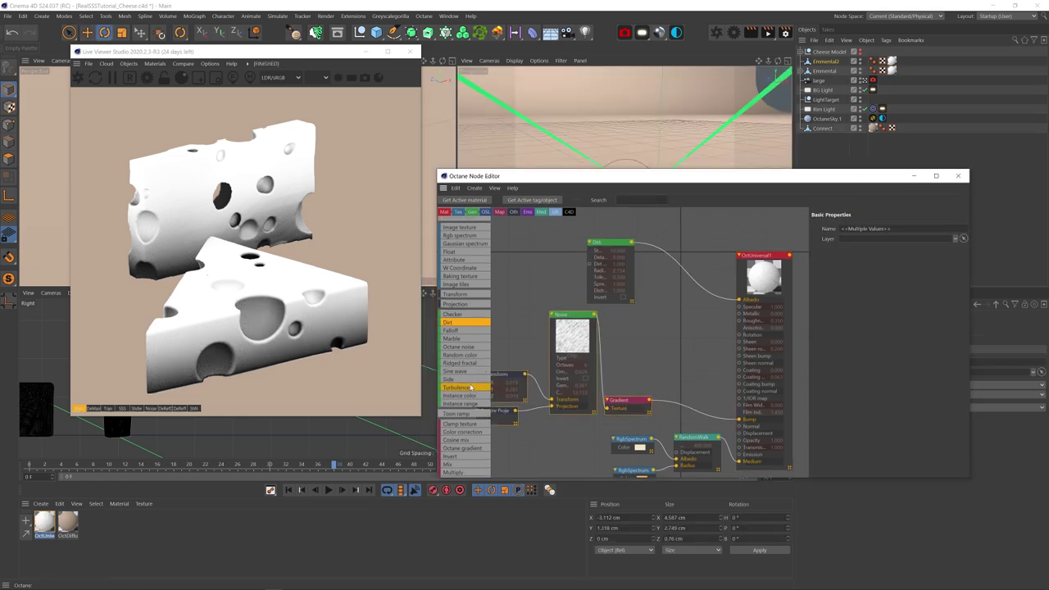
pyautogui.moveTo(465, 472); pyautogui.dragTo(644, 321)
pyautogui.moveTo(619, 399); pyautogui.dragTo(646, 377)
pyautogui.moveTo(632, 243); pyautogui.dragTo(641, 295)
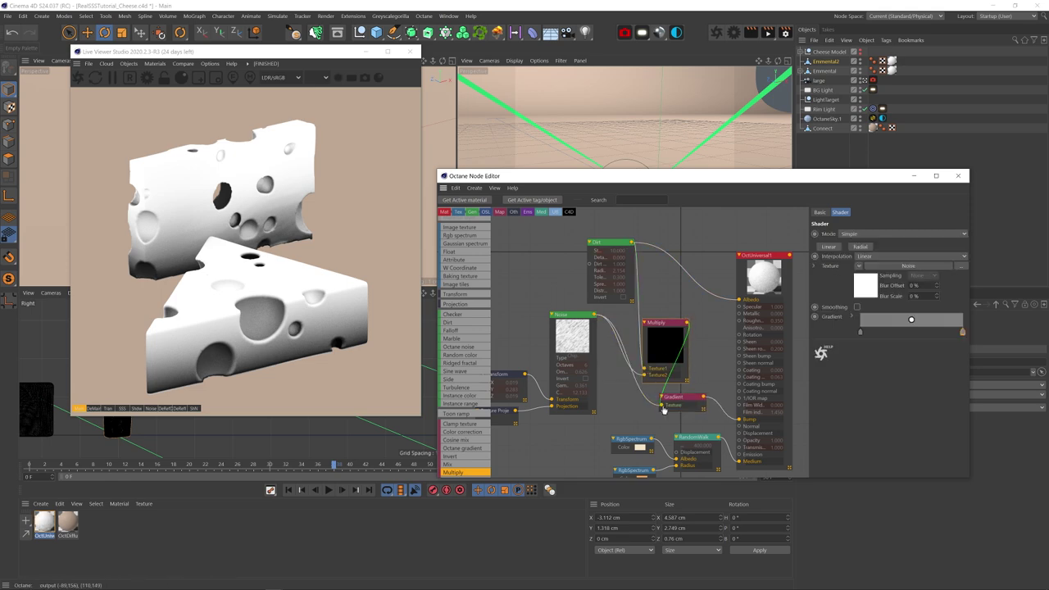
pyautogui.moveTo(664, 410); pyautogui.dragTo(666, 405)
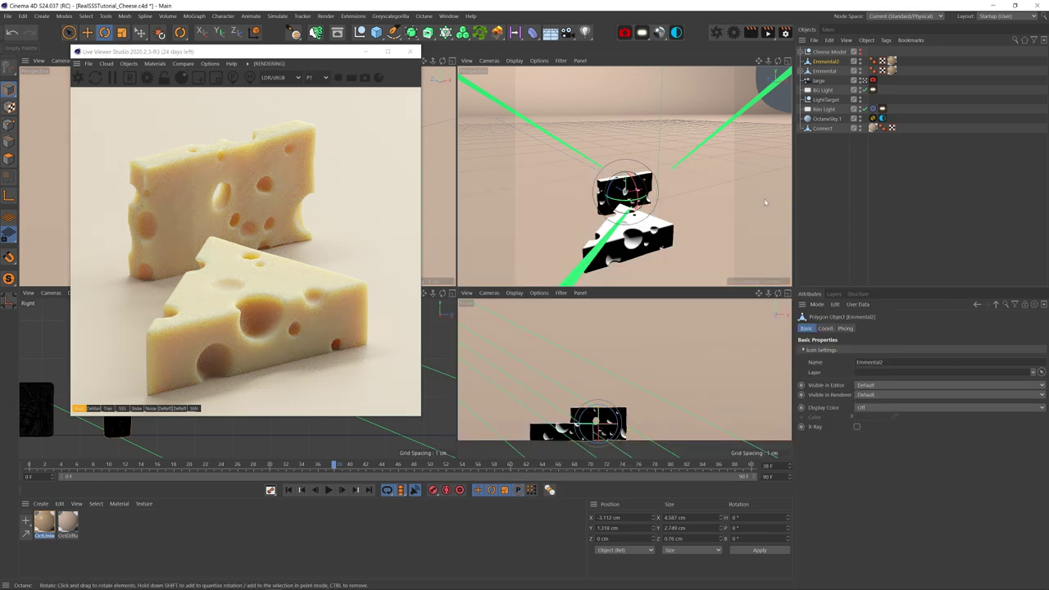
# Duplicate the cheese material and open the one assigned to the cheese in the Material Editor
pyautogui.keyDown('ctrl'); pyautogui.keyDown('alt'); pyautogui.moveTo(45, 523); pyautogui.dragTo(69, 513); pyautogui.keyUp('alt'); pyautogui.keyUp('ctrl')
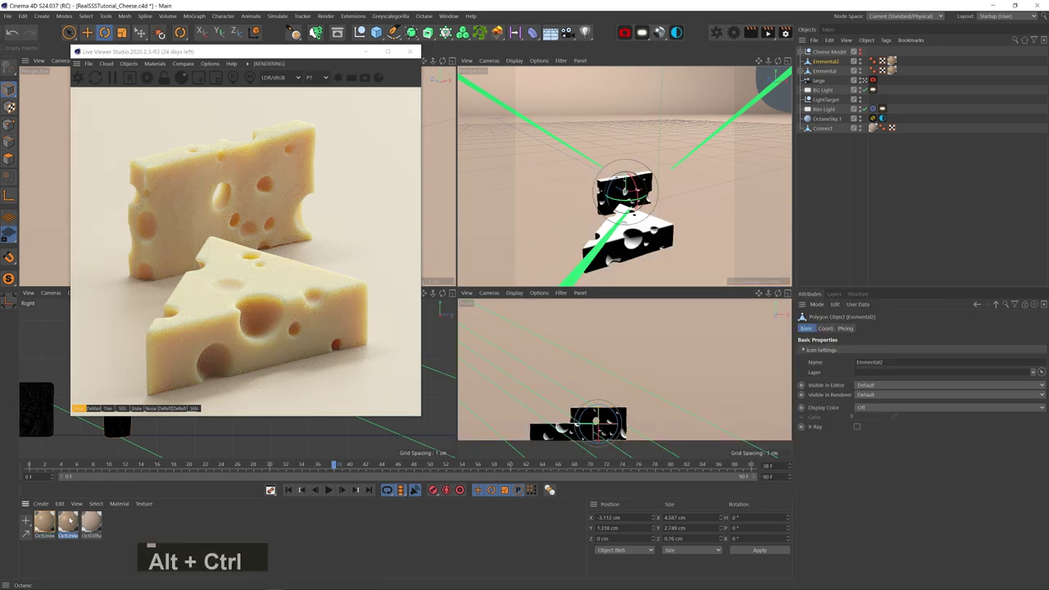
pyautogui.doubleClick(68, 524)
pyautogui.moveTo(173, 225); pyautogui.dragTo(572, 156)
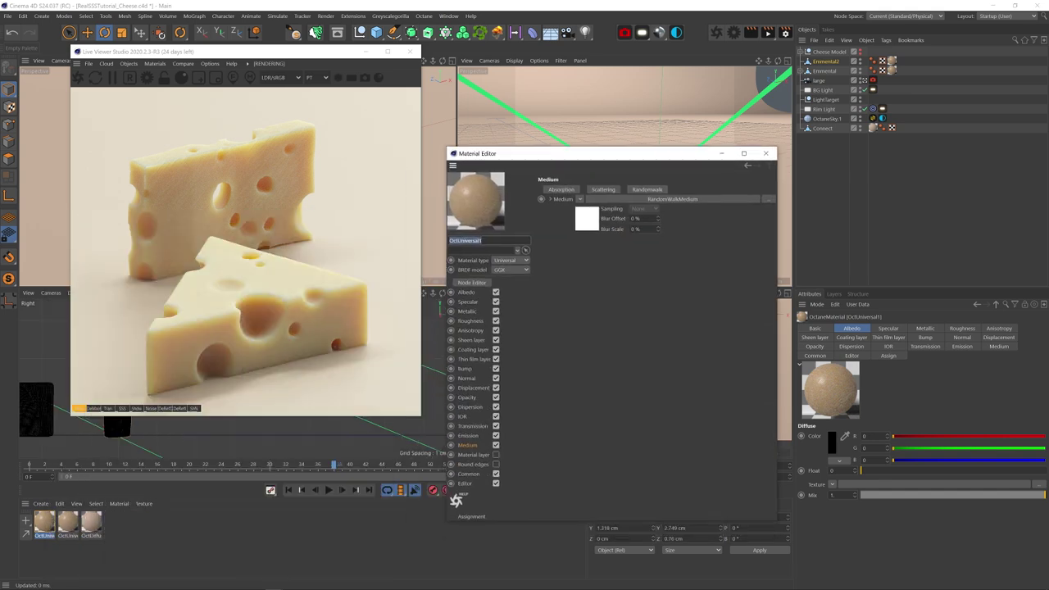
# Set the RandomWalk medium's Albedo colour to orange, about RGB 0.9, 0.32, 0.08
pyautogui.click(590, 219)
pyautogui.click(555, 226)
pyautogui.click(559, 218)
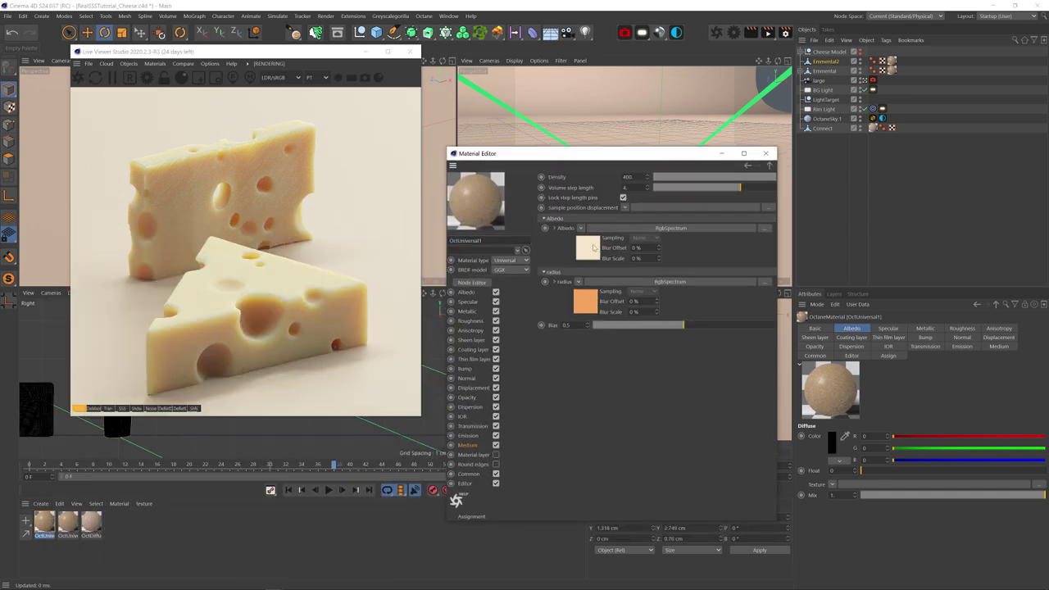
pyautogui.click(593, 246)
pyautogui.click(571, 217)
pyautogui.moveTo(537, 222); pyautogui.dragTo(608, 223)
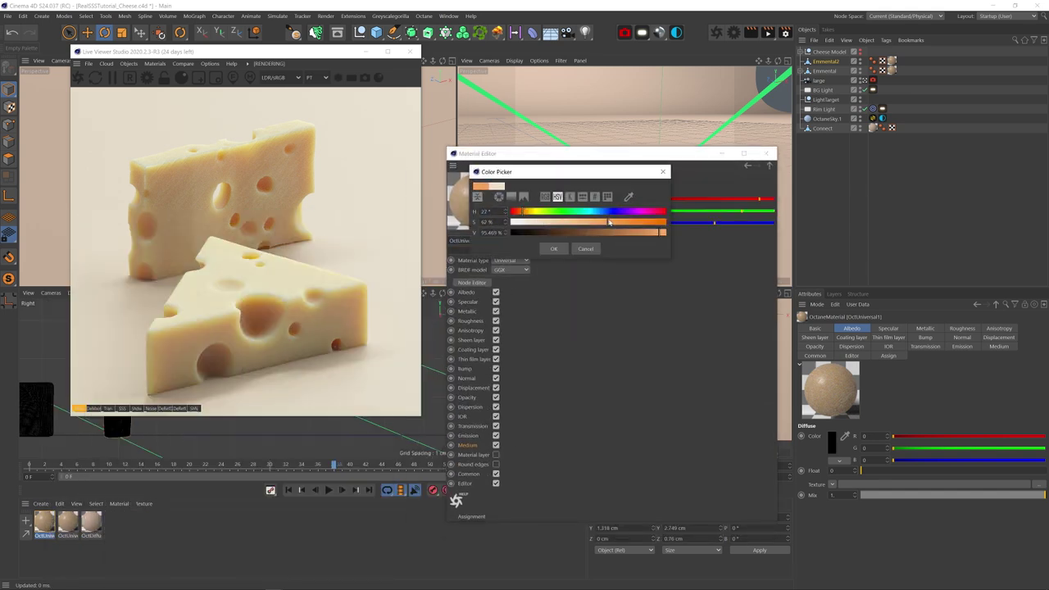
pyautogui.click(554, 249)
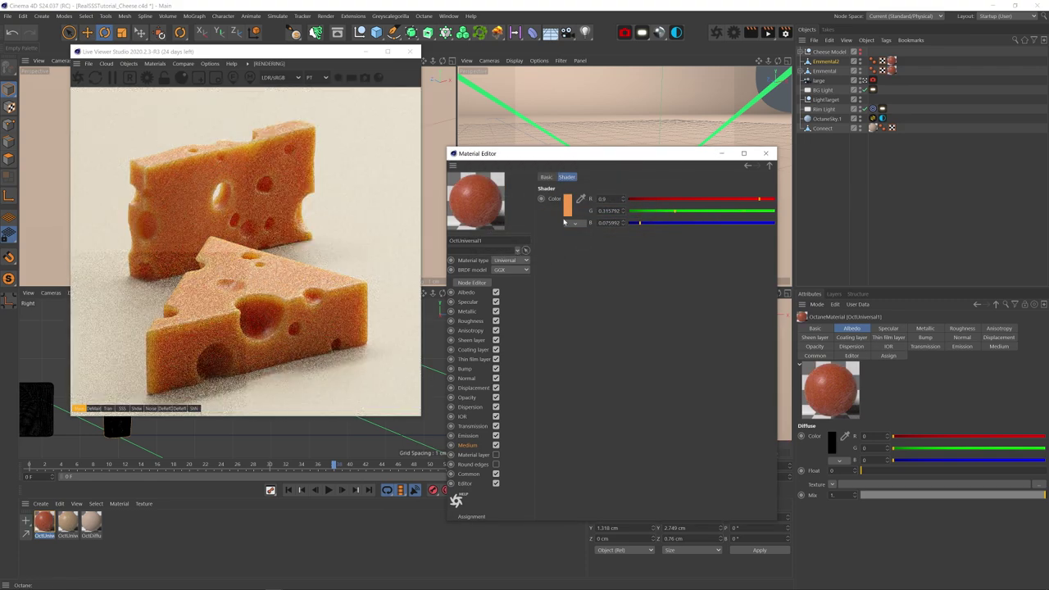
# Set the medium's Bias to 1 and its radius colour to yellow-orange, about RGB 0.9, 0.46, 0.07
pyautogui.click(768, 166)
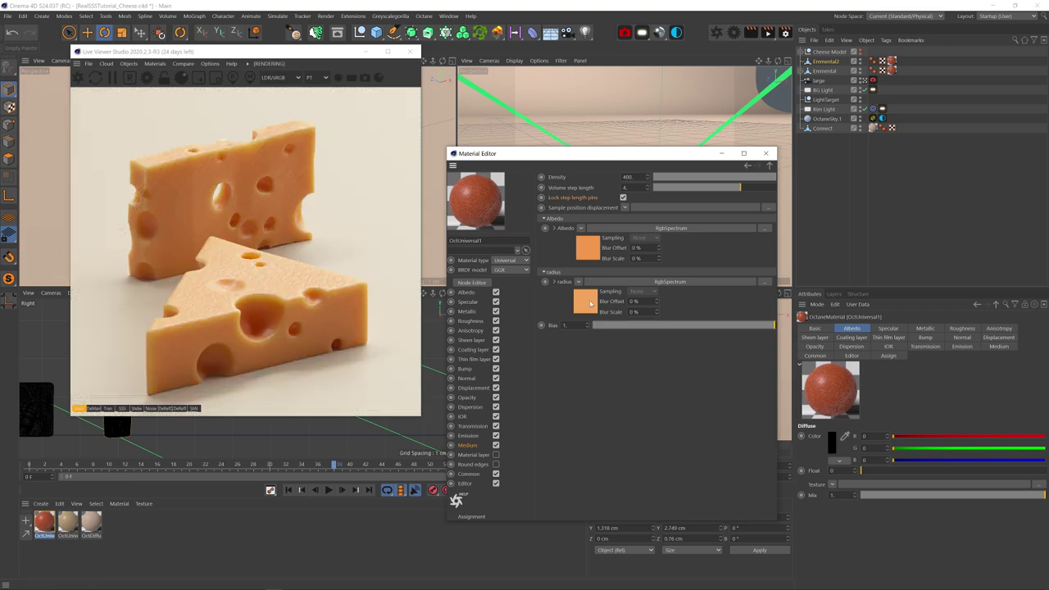
pyautogui.click(586, 301)
pyautogui.click(565, 203)
pyautogui.click(523, 204)
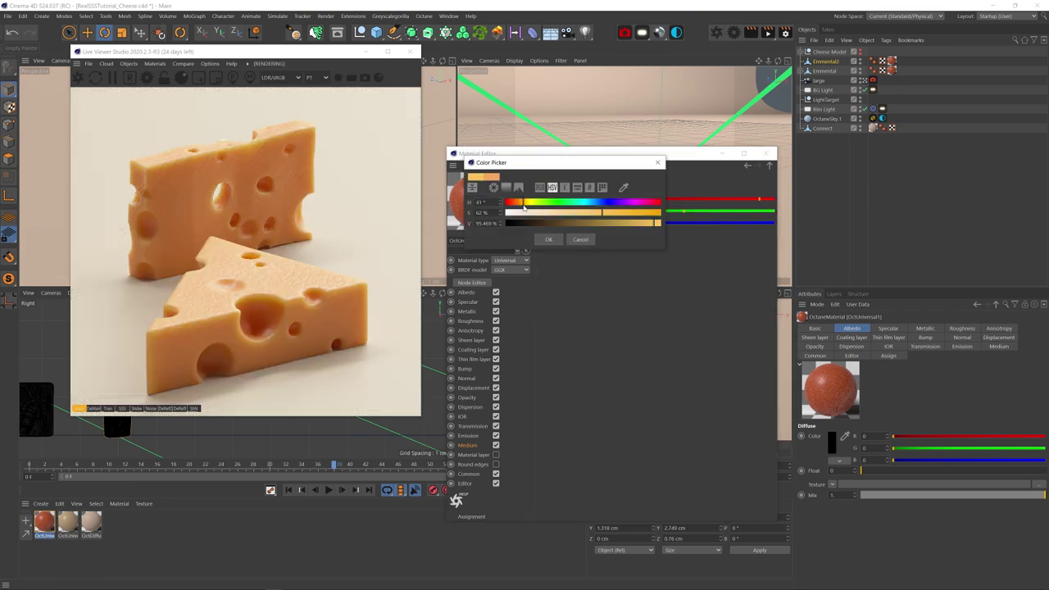
pyautogui.click(548, 239)
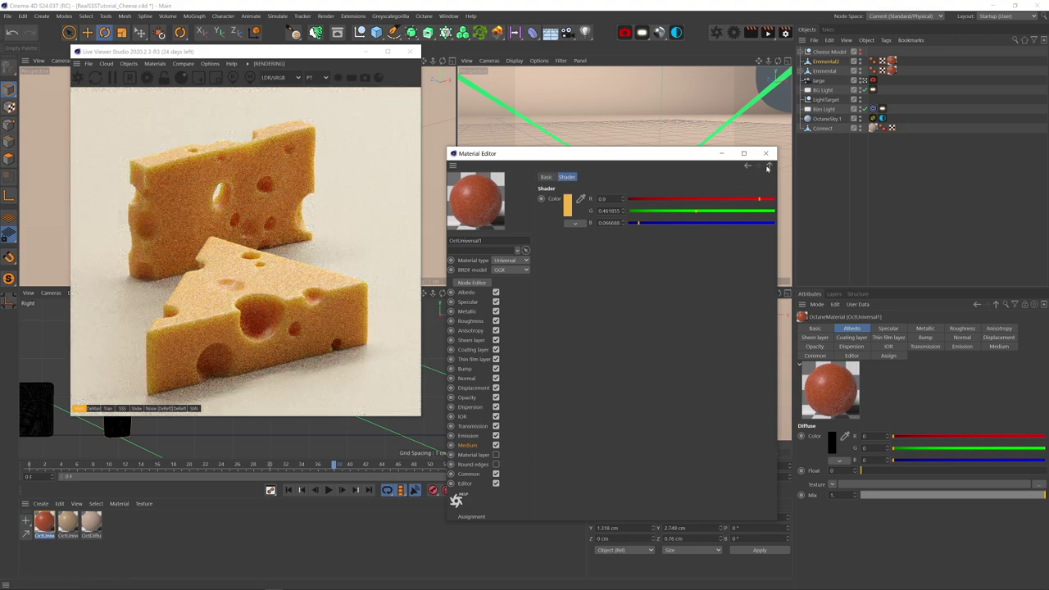
# Deepen the medium's Albedo colour to a more saturated orange, about RGB 0.96, 0.25, 0.04
pyautogui.click(768, 167)
pyautogui.click(586, 248)
pyautogui.click(767, 199)
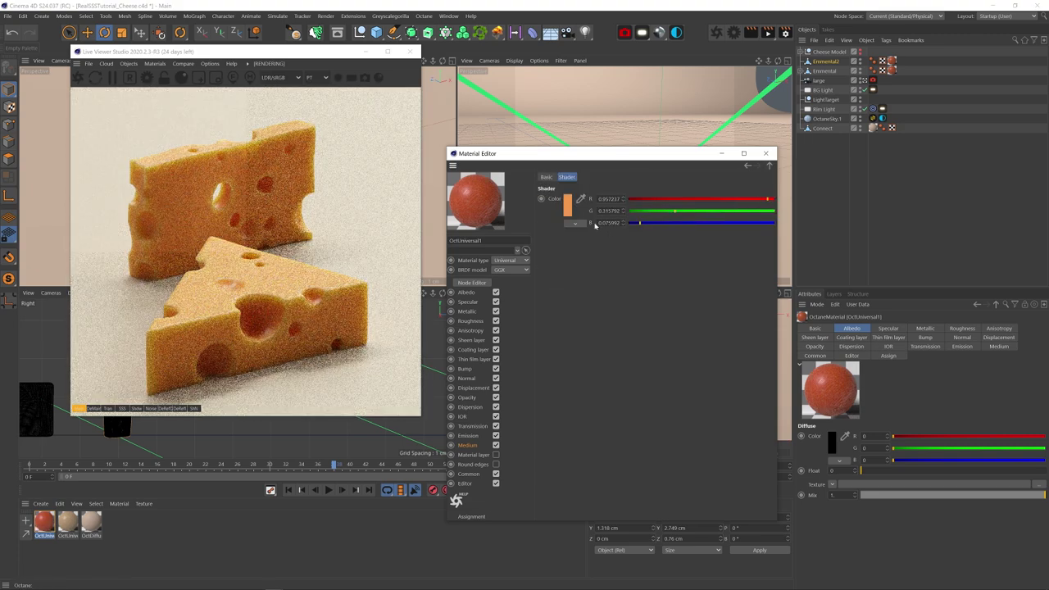
pyautogui.click(568, 208)
pyautogui.click(643, 212)
pyautogui.click(565, 239)
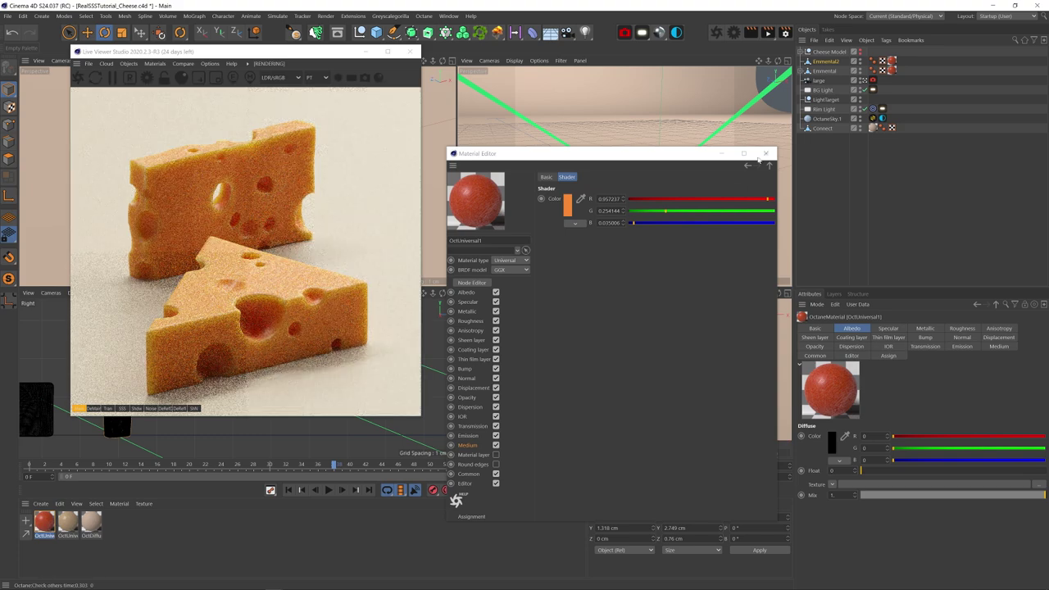
# Set the RandomWalk medium's Density to 550
pyautogui.click(769, 165)
pyautogui.write('550')
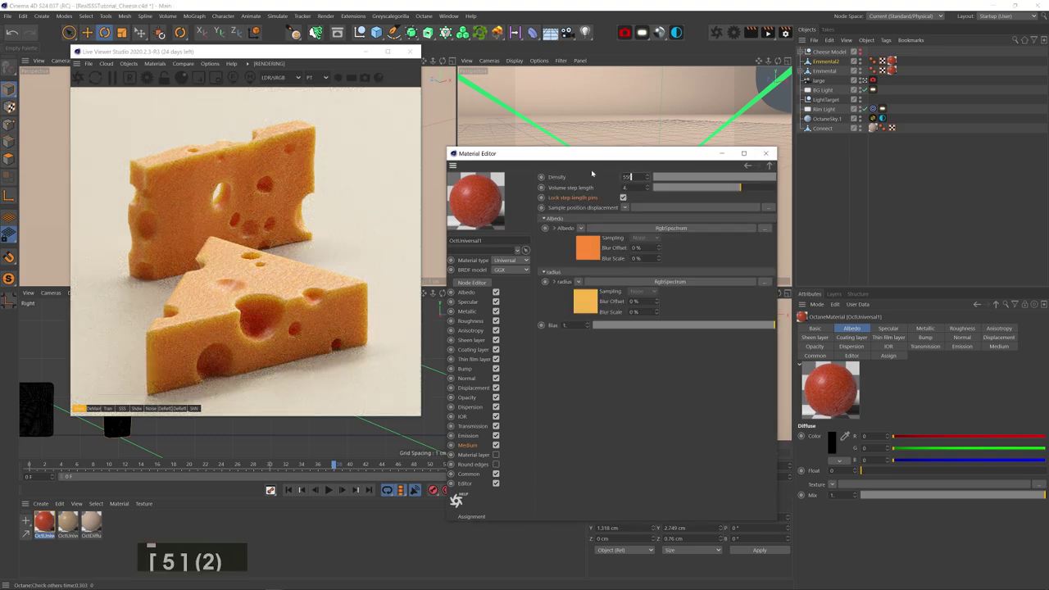
pyautogui.press('Return')
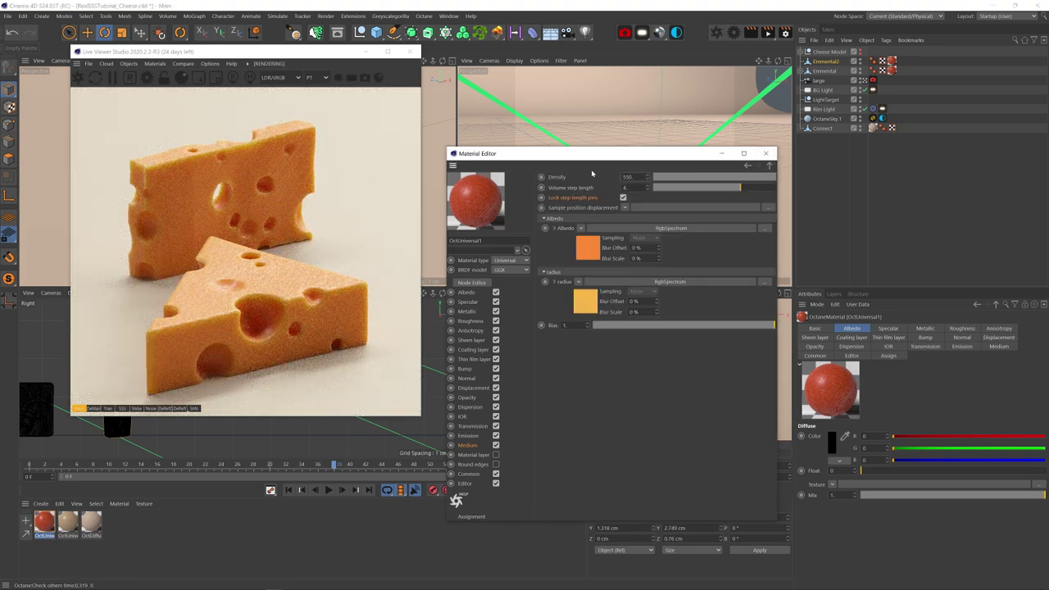